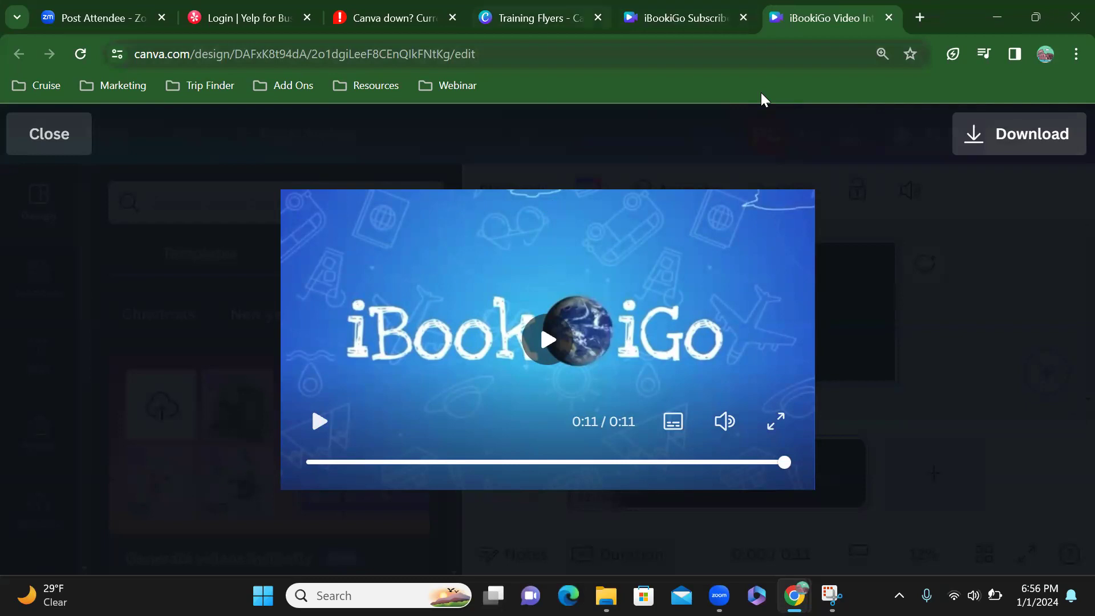
{"action": "left_click", "coordinate": [265, 14]}
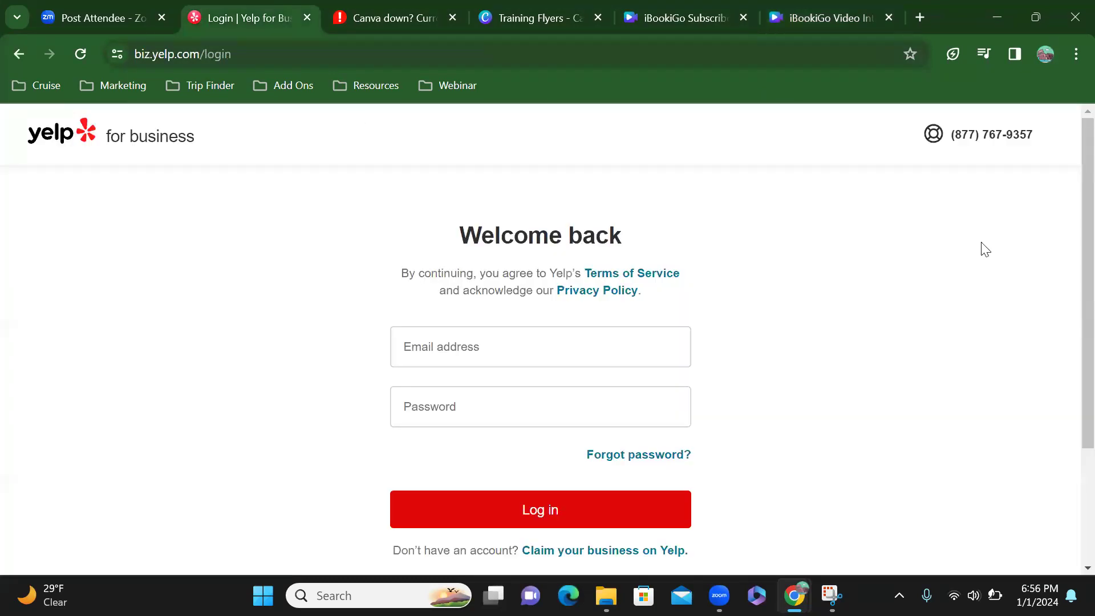
{"action": "scroll", "coordinate": [1071, 218], "scroll_direction": "down", "scroll_amount": 3}
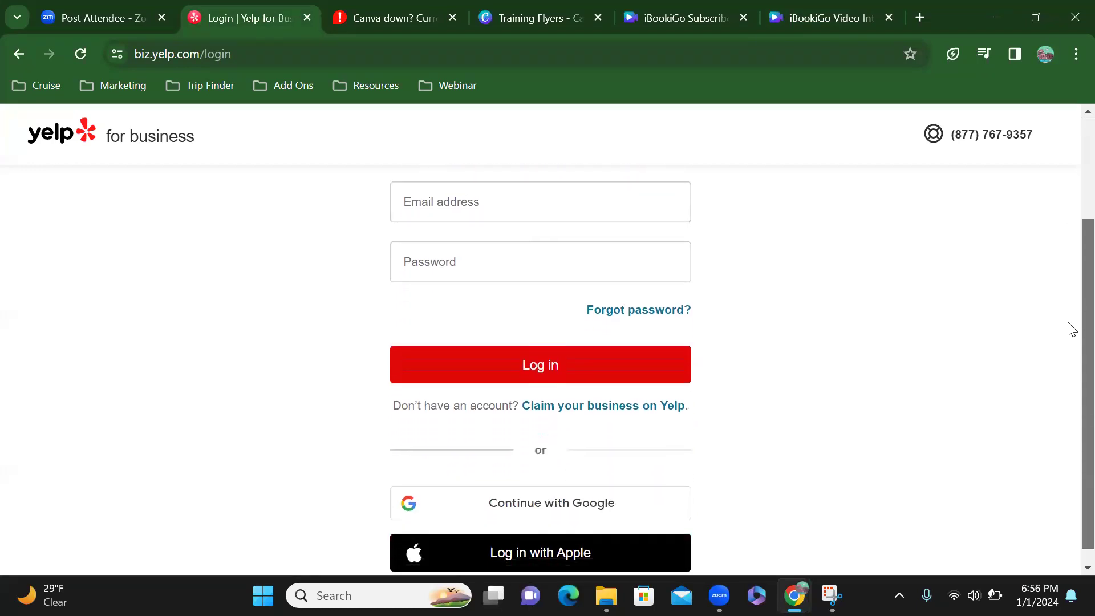
{"action": "scroll", "coordinate": [1071, 246], "scroll_direction": "up", "scroll_amount": 3}
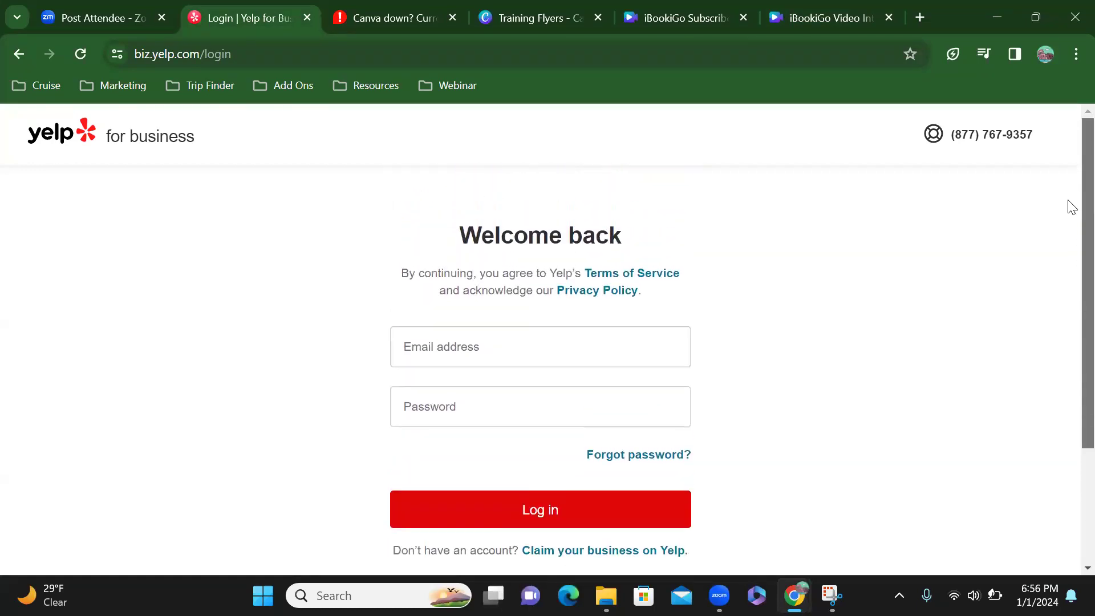
{"action": "scroll", "coordinate": [1071, 239], "scroll_direction": "down", "scroll_amount": 2}
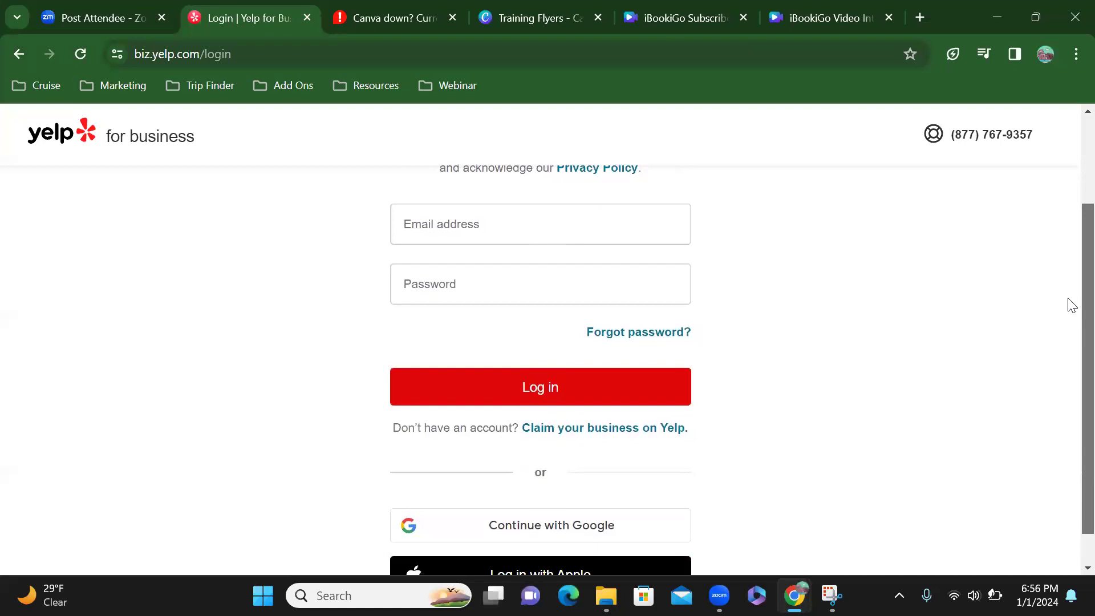
{"action": "scroll", "coordinate": [1068, 297], "scroll_direction": "up", "scroll_amount": 1}
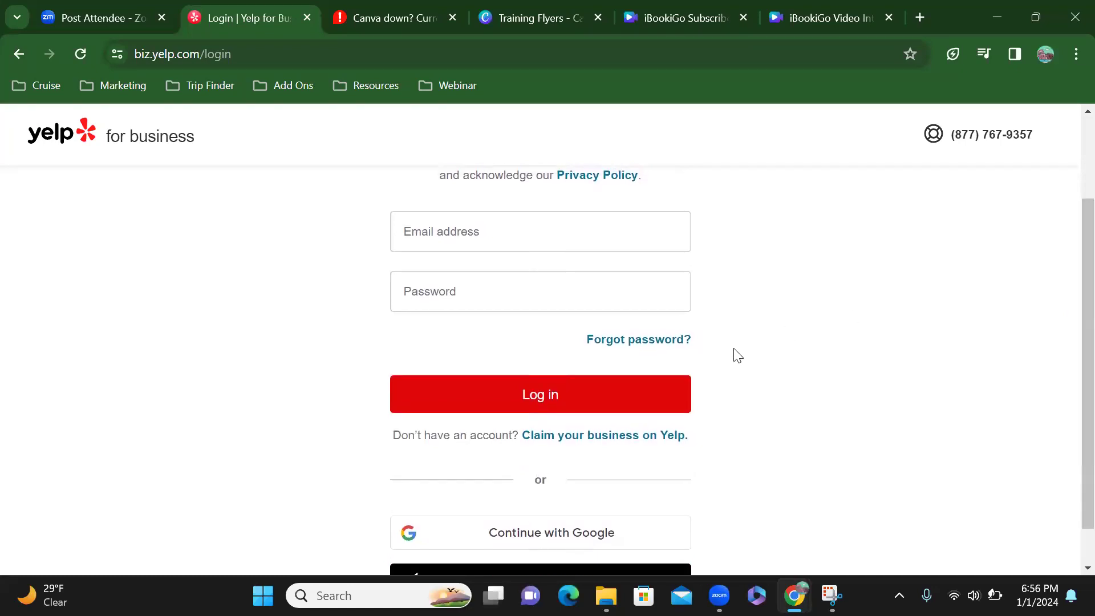
Start claiming a business with a new account and enter the owner's first and last name
{"action": "left_click", "coordinate": [576, 437]}
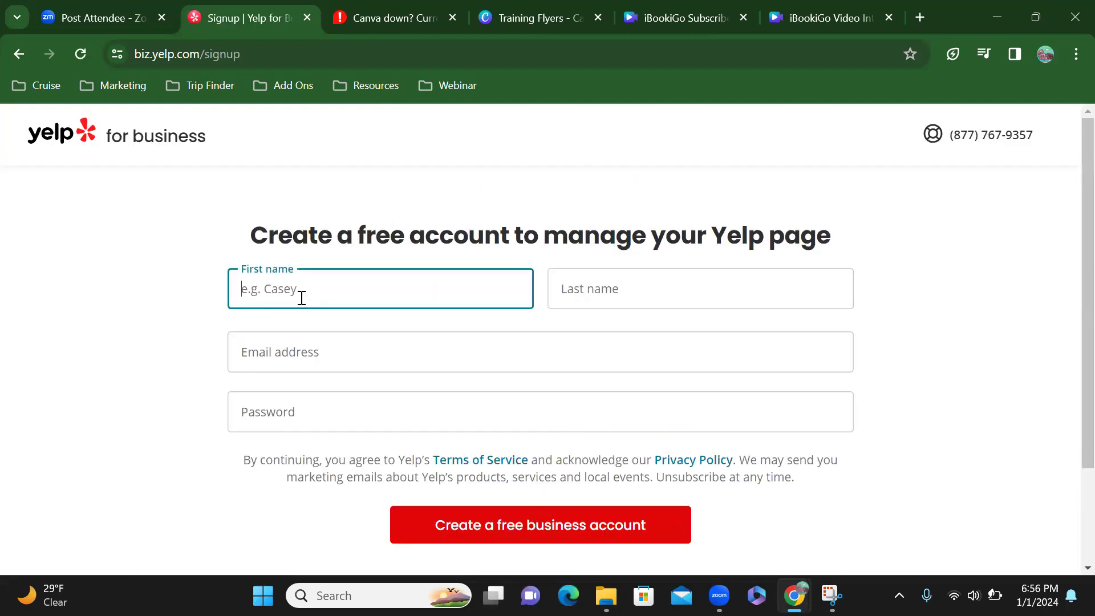
{"action": "key", "text": "Tab"}
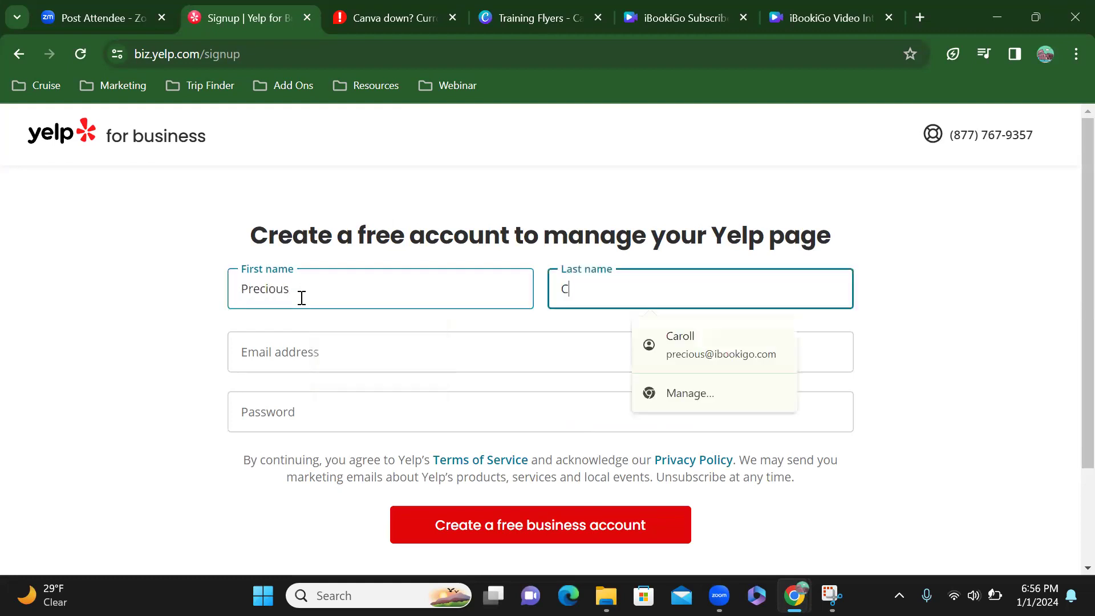
{"action": "key", "text": "Tab"}
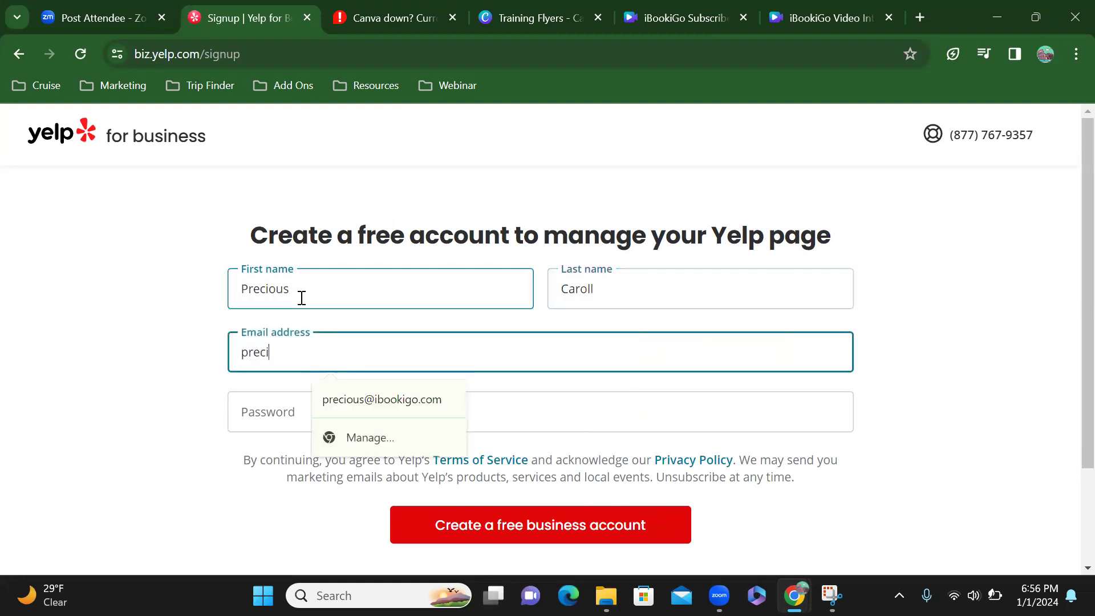
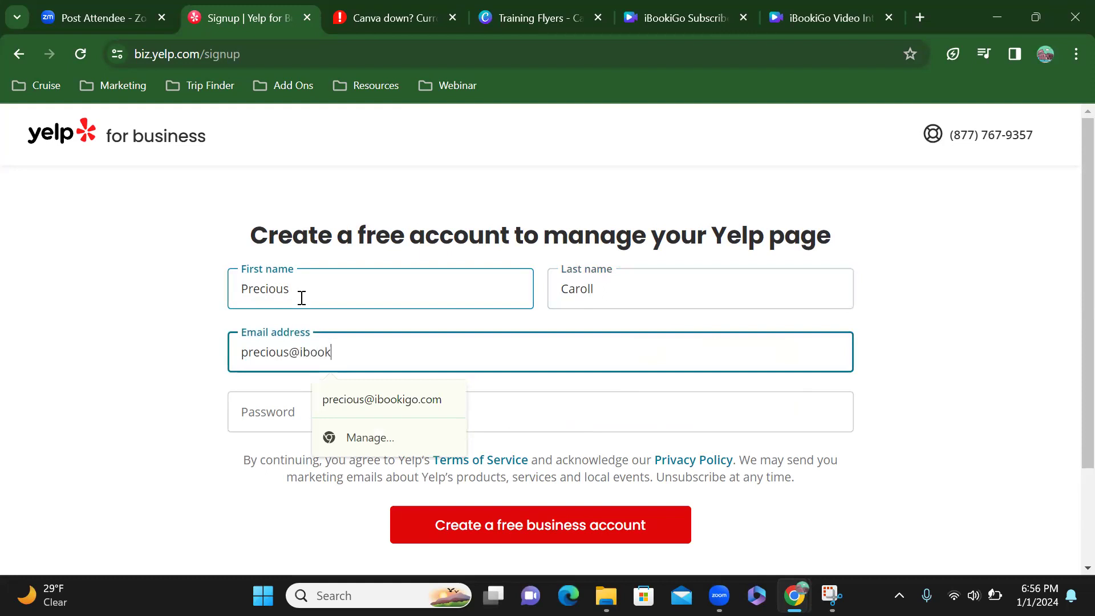
Enter the owner's e-mail address and a password, clearing and retyping the mistyped password
{"action": "key", "text": "Tab"}
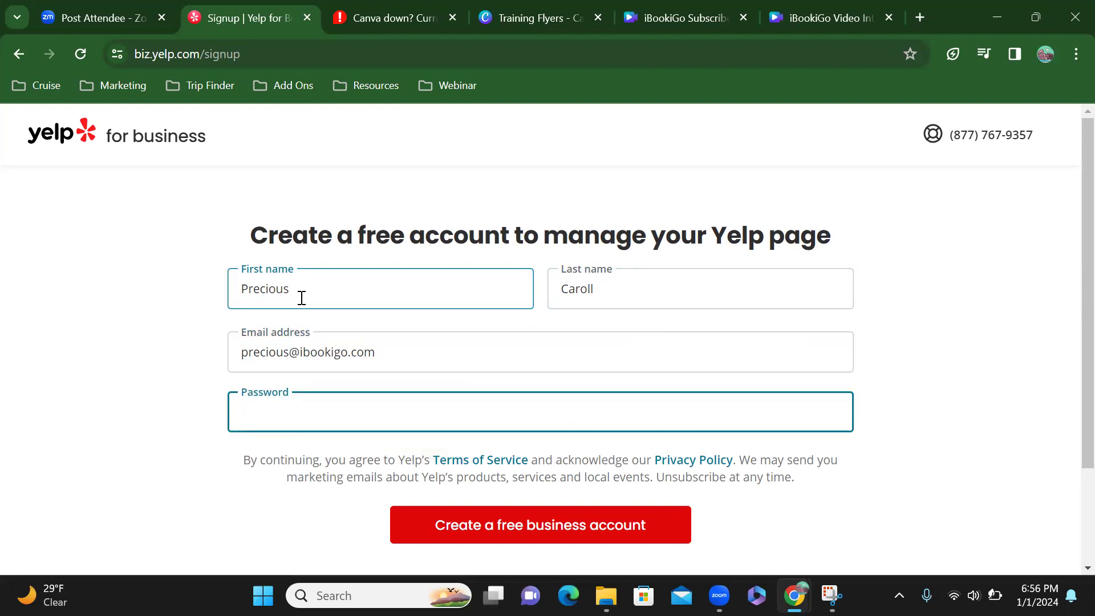
{"action": "type", "text": "•••••••"}
{"action": "key", "text": "ctrl+a"}
{"action": "key", "text": "BackSpace"}
{"action": "type", "text": "••••••"}
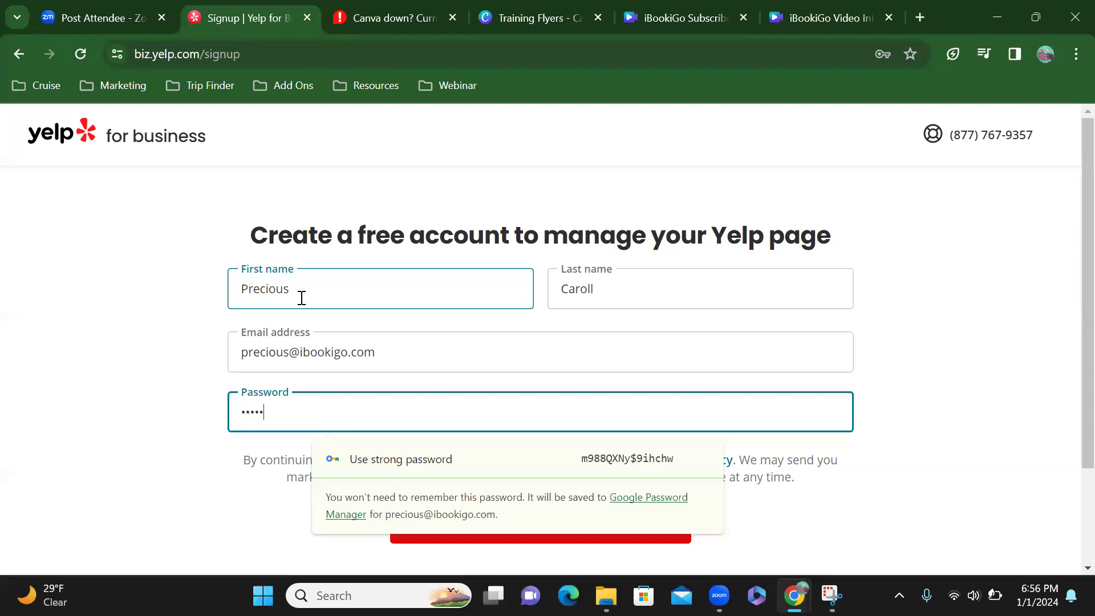
{"action": "type", "text": "•••••"}
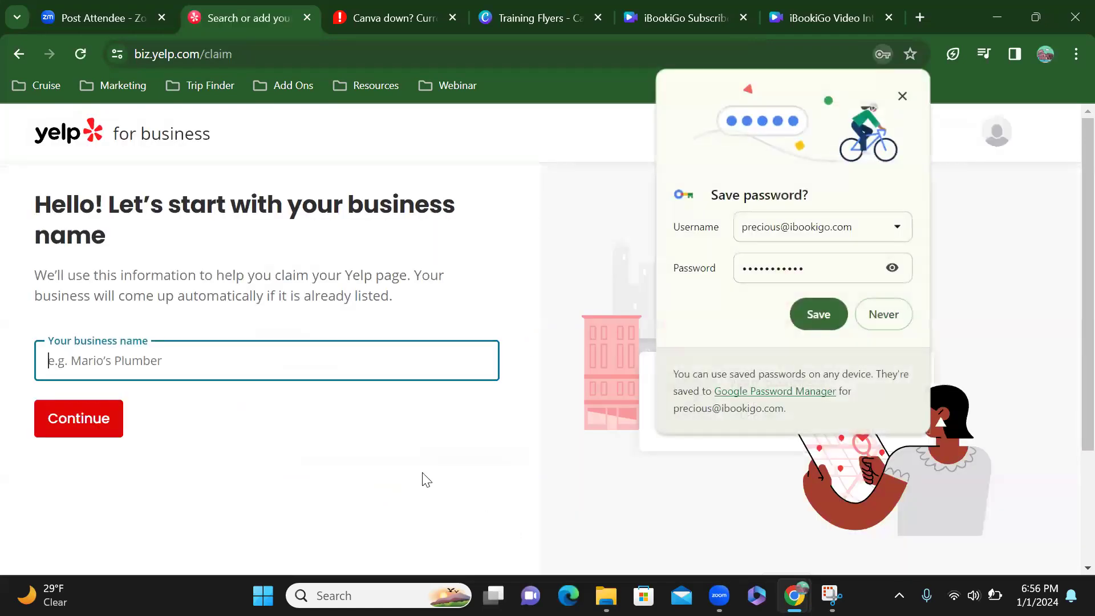
Save the password in Chrome, then enter 'iBookiGo' as the business name and check for matches
{"action": "left_click", "coordinate": [814, 313]}
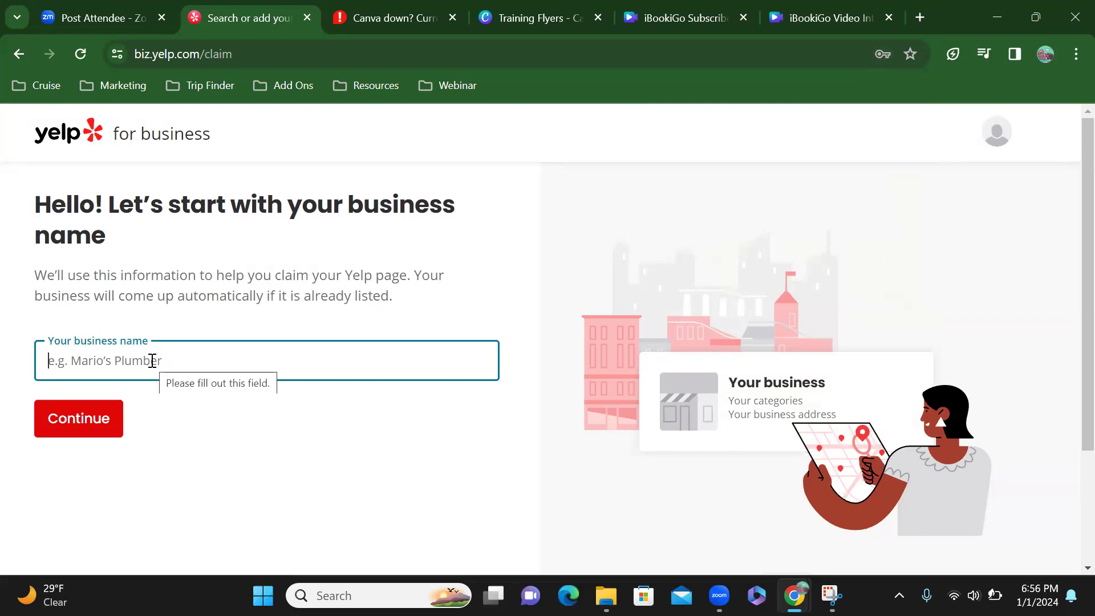
{"action": "type", "text": "iBookiGo"}
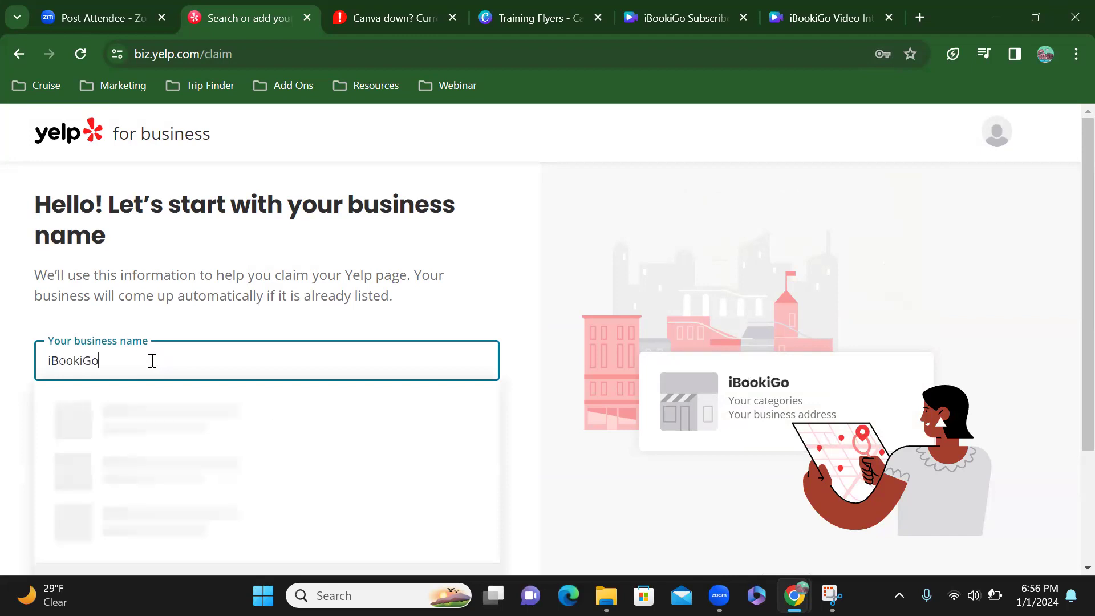
{"action": "left_click", "coordinate": [307, 326]}
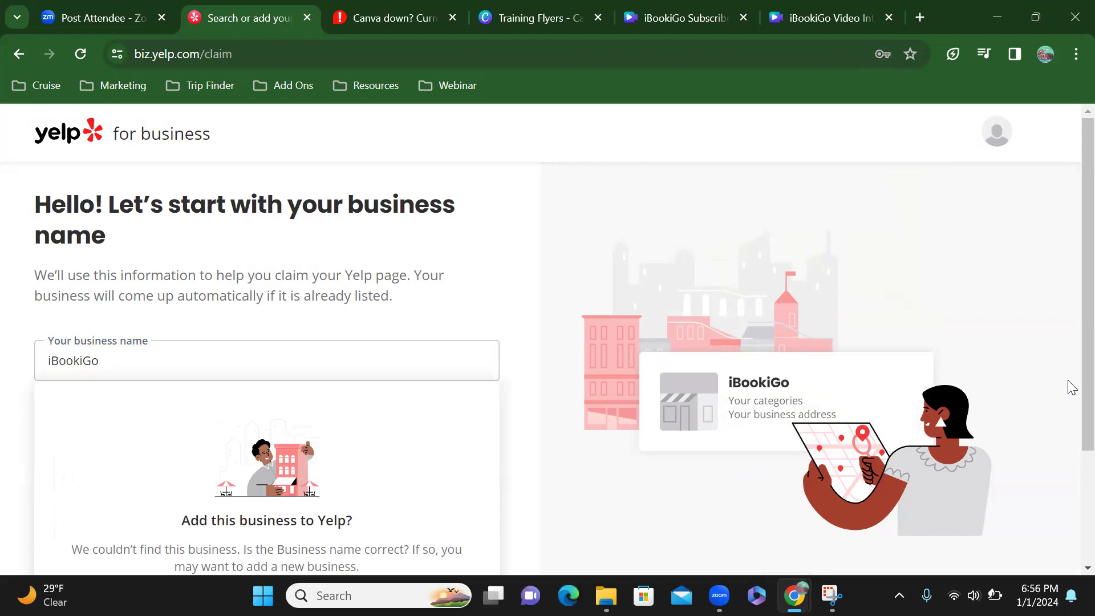
{"action": "scroll", "coordinate": [1071, 387], "scroll_direction": "down", "scroll_amount": 3}
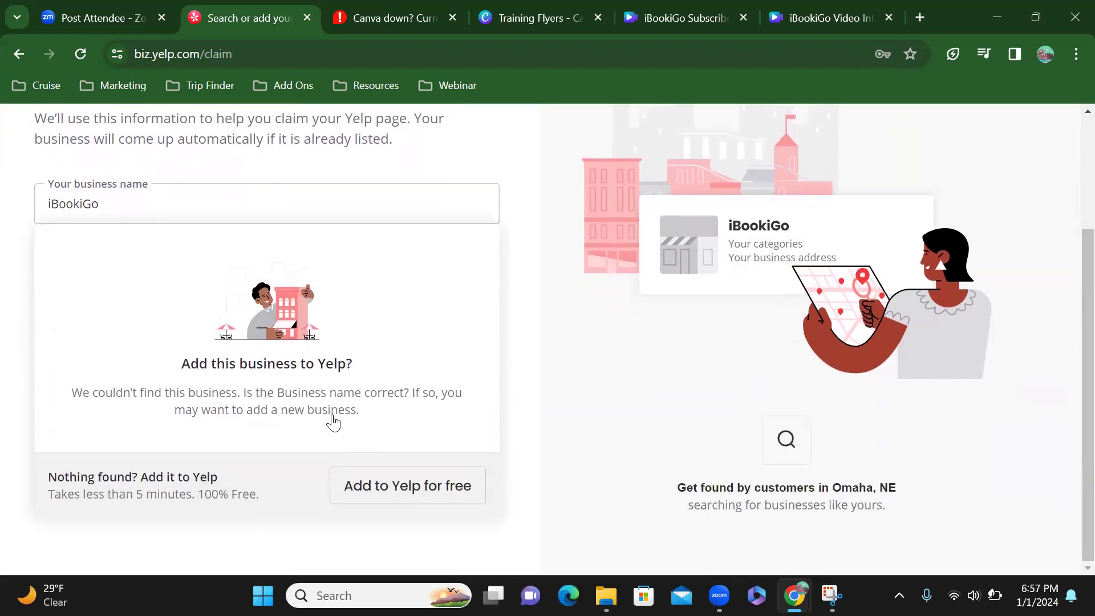
Add iBookiGo as a new business with its phone number, opting in to a texted app link
{"action": "left_click", "coordinate": [398, 494]}
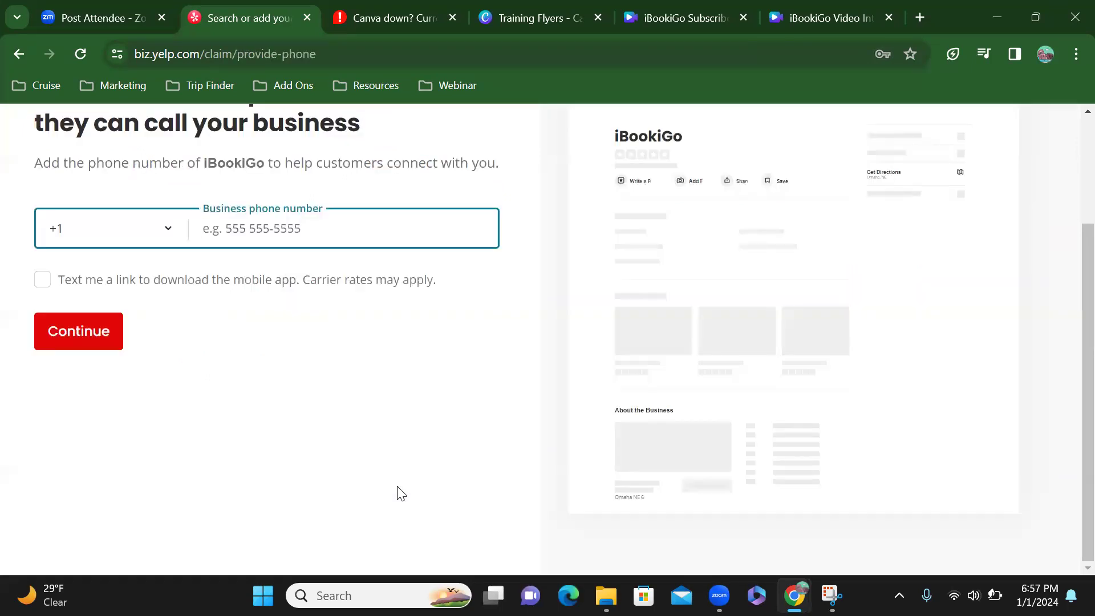
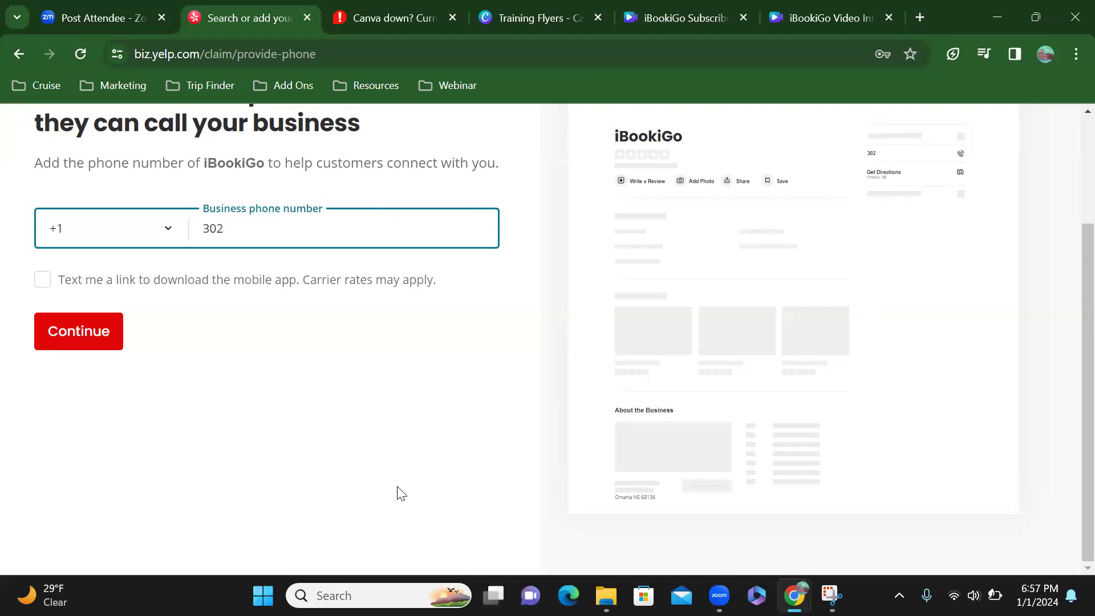
{"action": "left_click", "coordinate": [41, 280]}
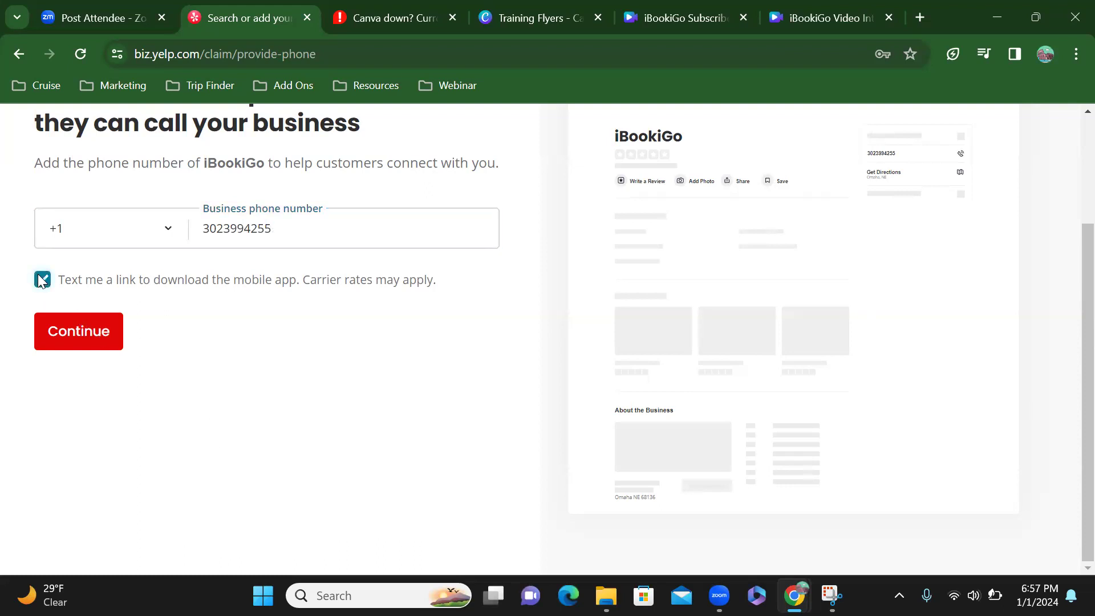
{"action": "left_click", "coordinate": [70, 337]}
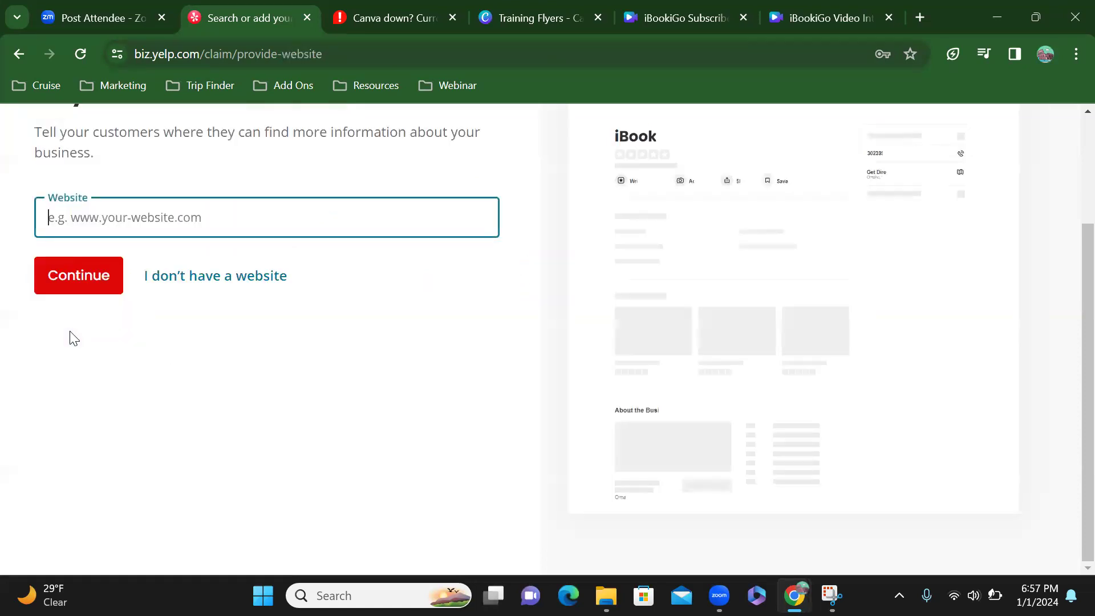
{"action": "type", "text": "www"}
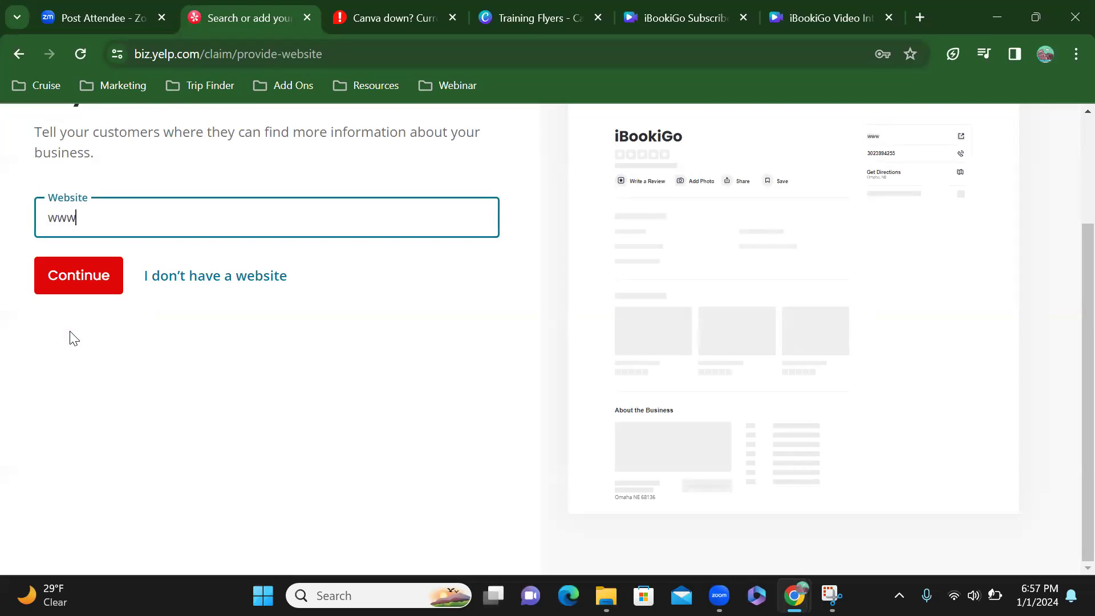
{"action": "type", "text": ".ibookigo.com"}
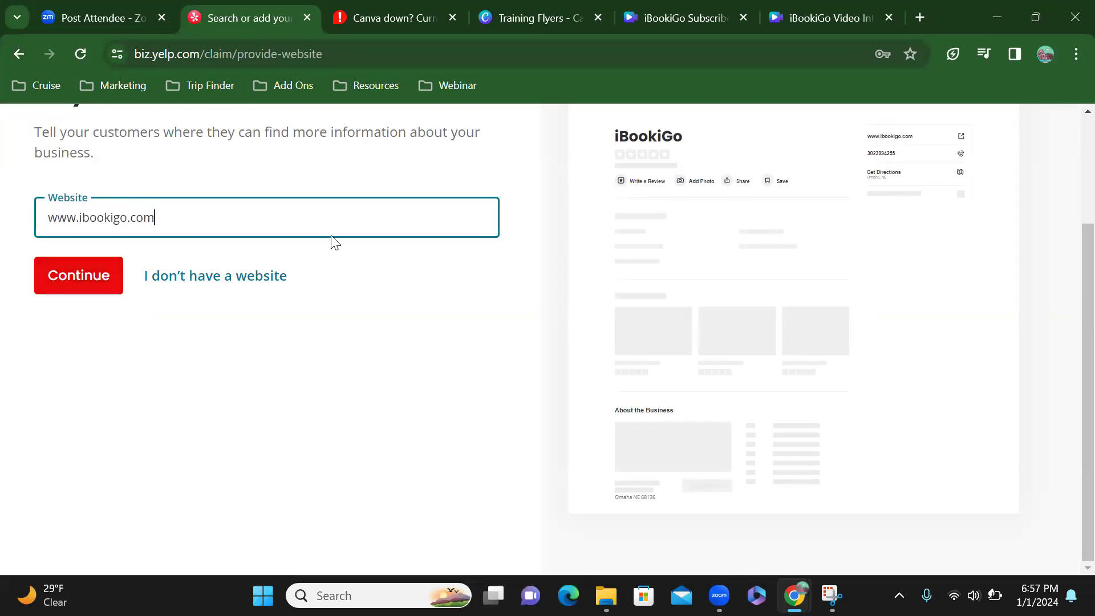
{"action": "scroll", "coordinate": [1067, 279], "scroll_direction": "up", "scroll_amount": 2}
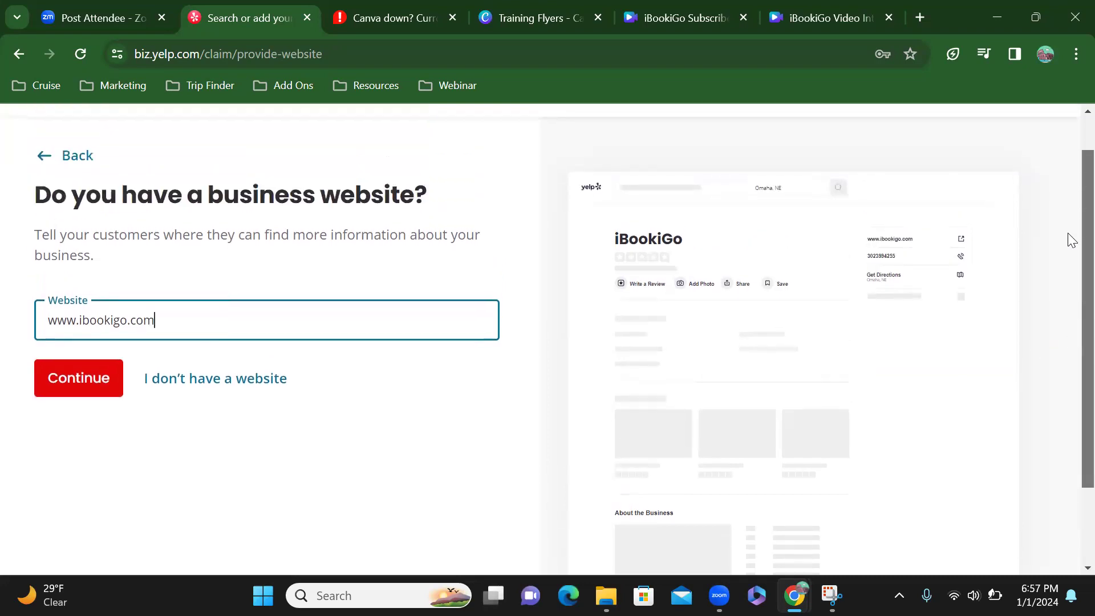
{"action": "scroll", "coordinate": [1069, 222], "scroll_direction": "up", "scroll_amount": 1}
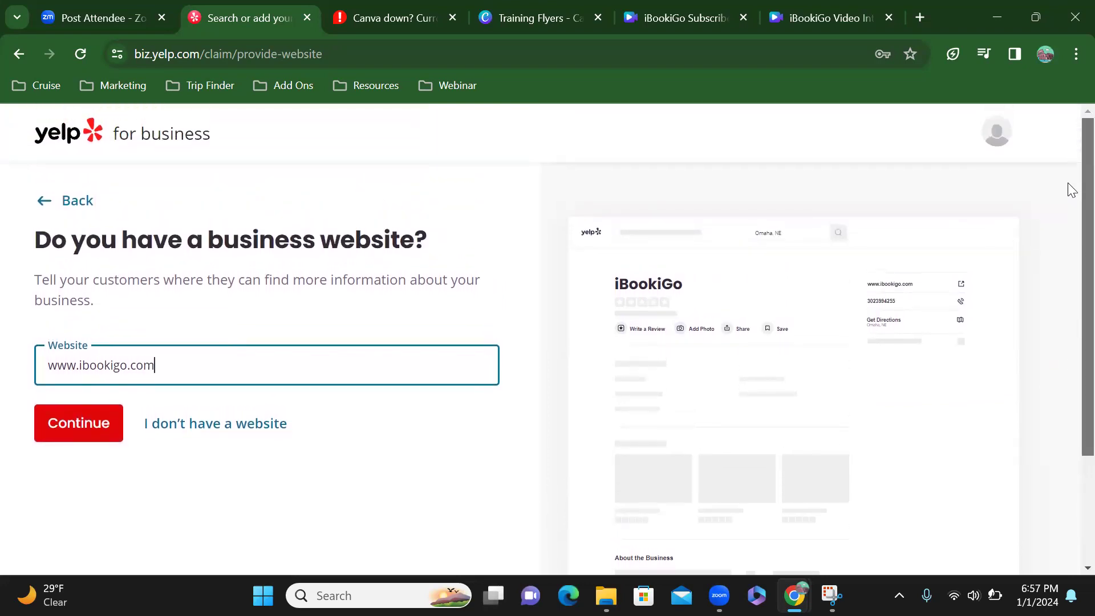
Submit the website and choose Travel Services › Travel Agents as the first category
{"action": "left_click", "coordinate": [76, 431]}
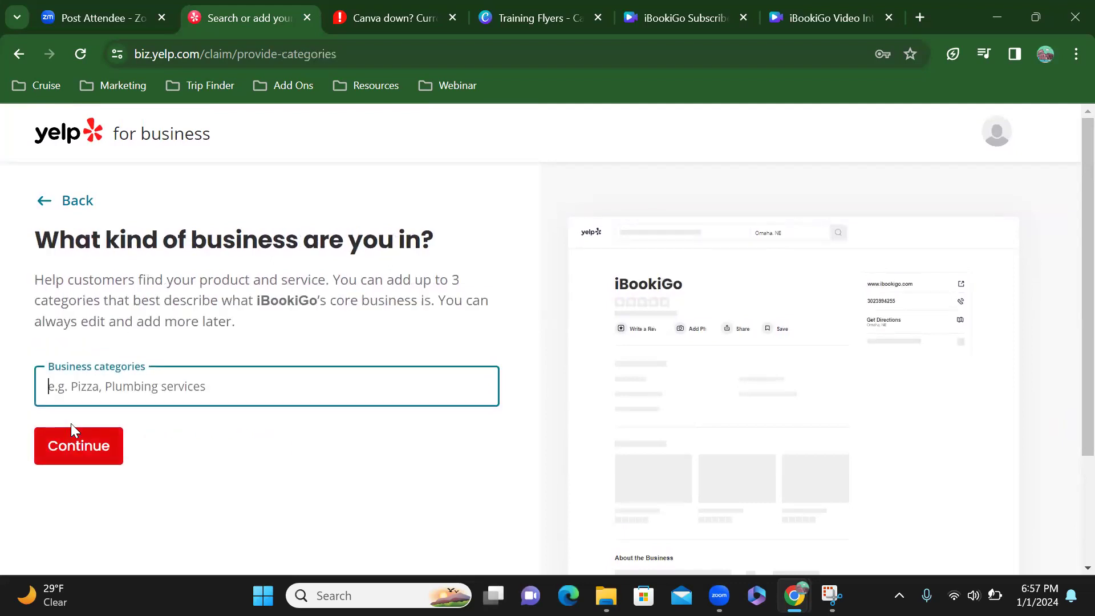
{"action": "type", "text": "T"}
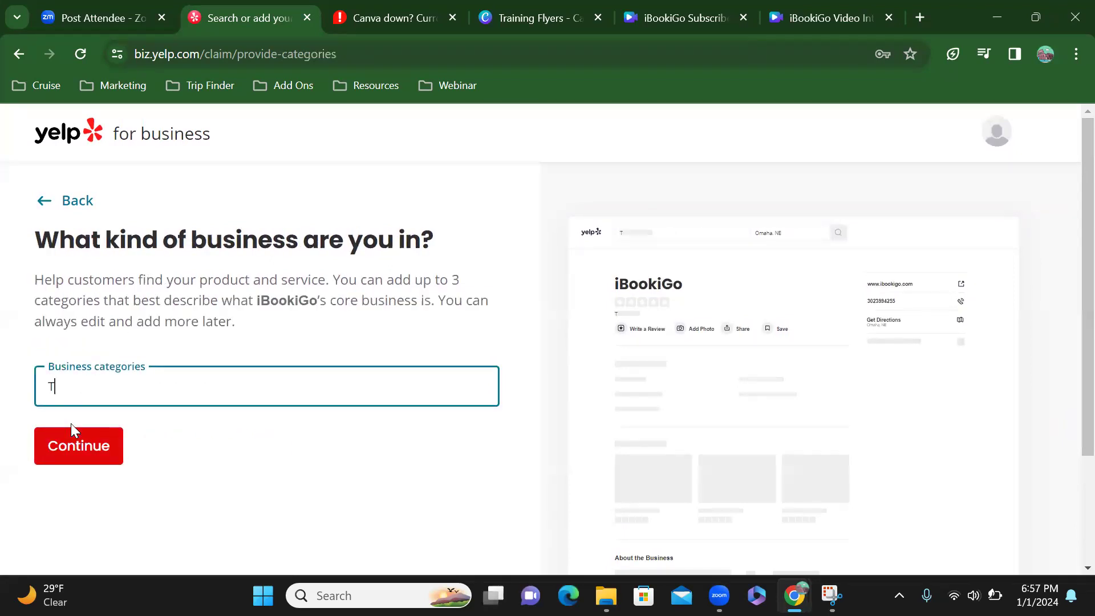
{"action": "type", "text": "ravel"}
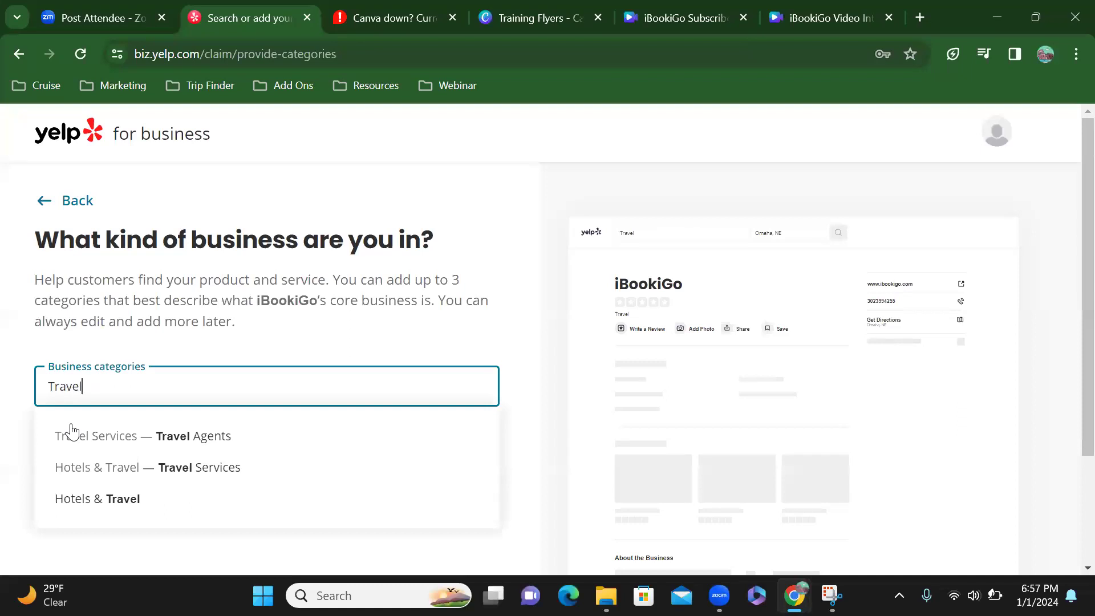
{"action": "left_click", "coordinate": [132, 444]}
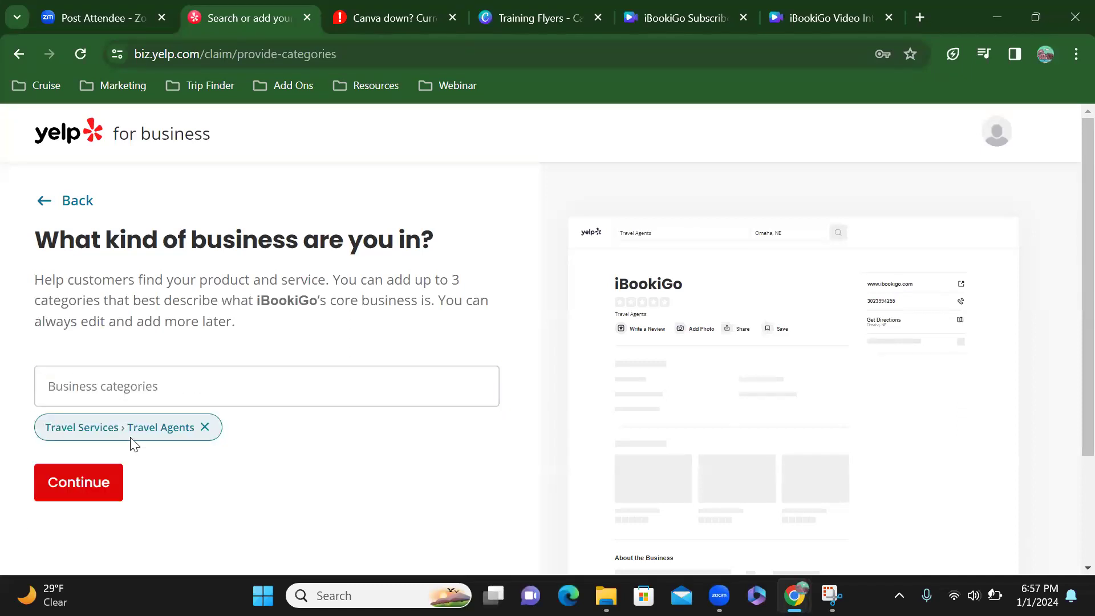
Add Hotels & Travel › Resorts as a second category after trying Cruise and Travel searches
{"action": "left_click", "coordinate": [121, 385]}
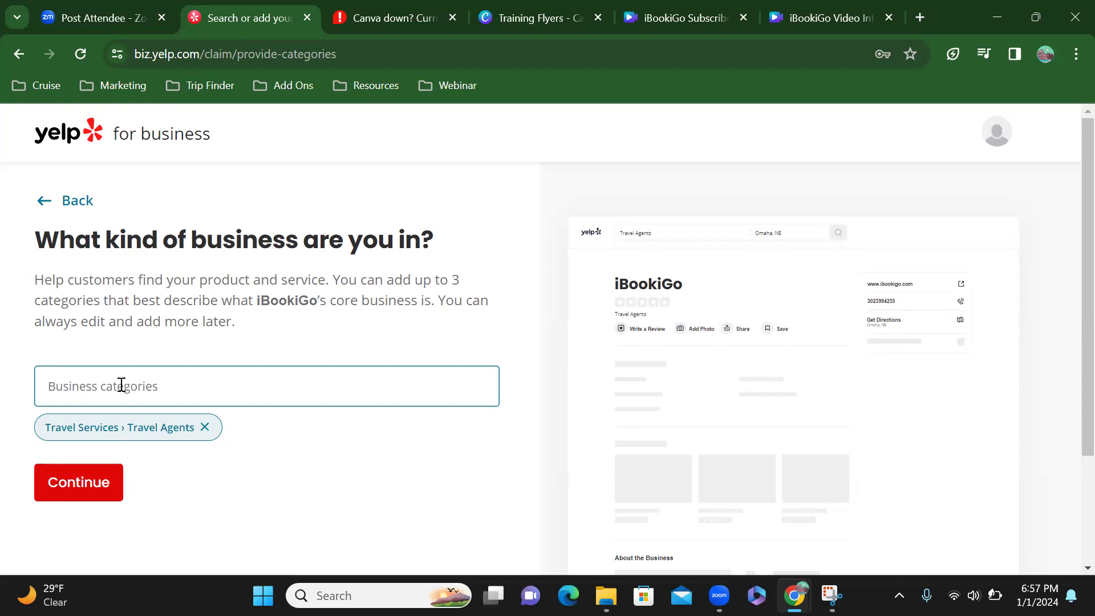
{"action": "left_click", "coordinate": [122, 385]}
{"action": "type", "text": "Travel"}
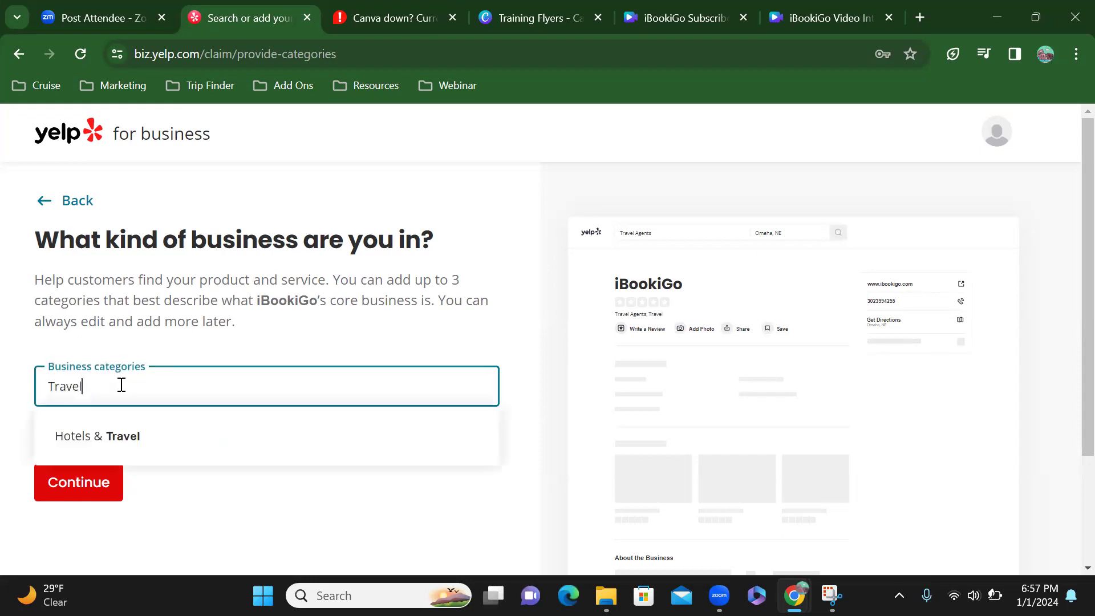
{"action": "left_click", "coordinate": [120, 444]}
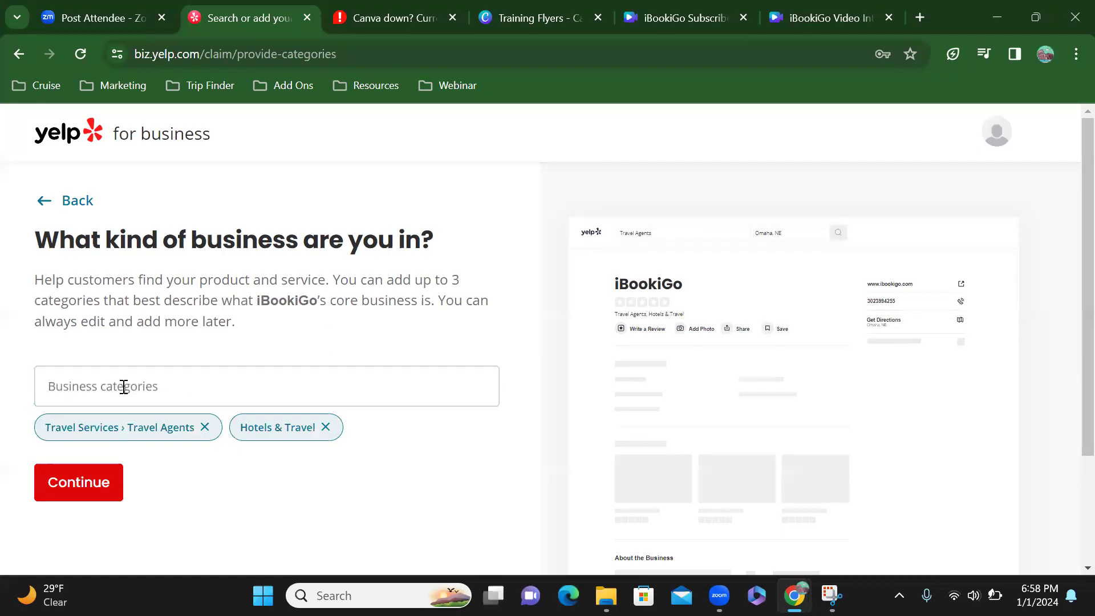
{"action": "left_click", "coordinate": [123, 386]}
{"action": "type", "text": "Cruise"}
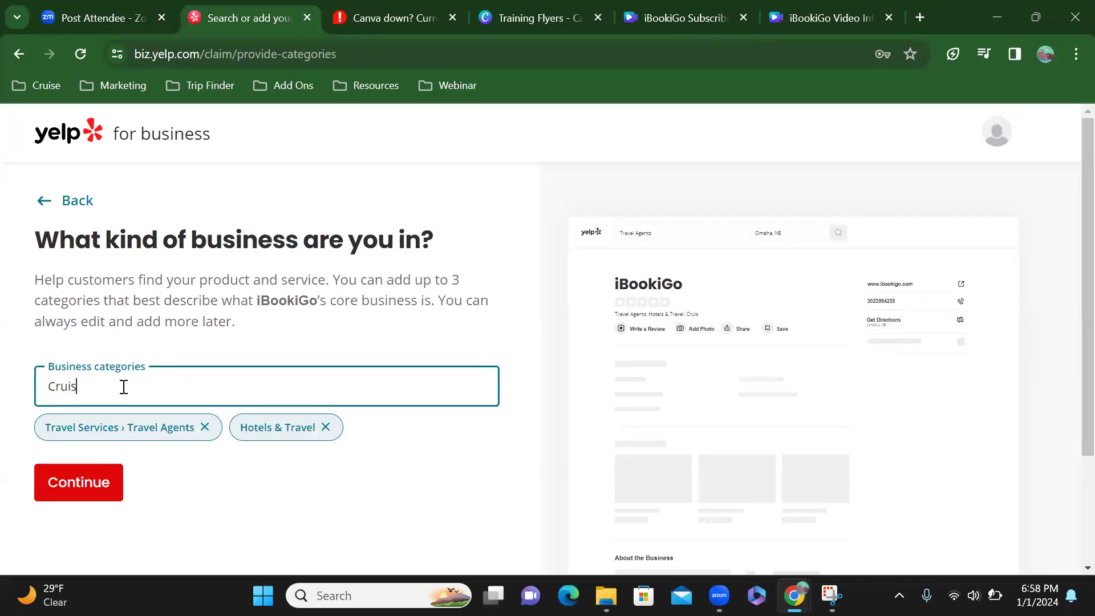
{"action": "key", "text": "BackSpace"}
{"action": "key", "text": "BackSpace"}
{"action": "key", "text": "BackSpace"}
{"action": "key", "text": "BackSpace"}
{"action": "key", "text": "BackSpace"}
{"action": "key", "text": "BackSpace"}
{"action": "type", "text": "Travel"}
{"action": "key", "text": "BackSpace"}
{"action": "key", "text": "BackSpace"}
{"action": "key", "text": "BackSpace"}
{"action": "key", "text": "BackSpace"}
{"action": "key", "text": "BackSpace"}
{"action": "key", "text": "BackSpace"}
{"action": "type", "text": "Resort"}
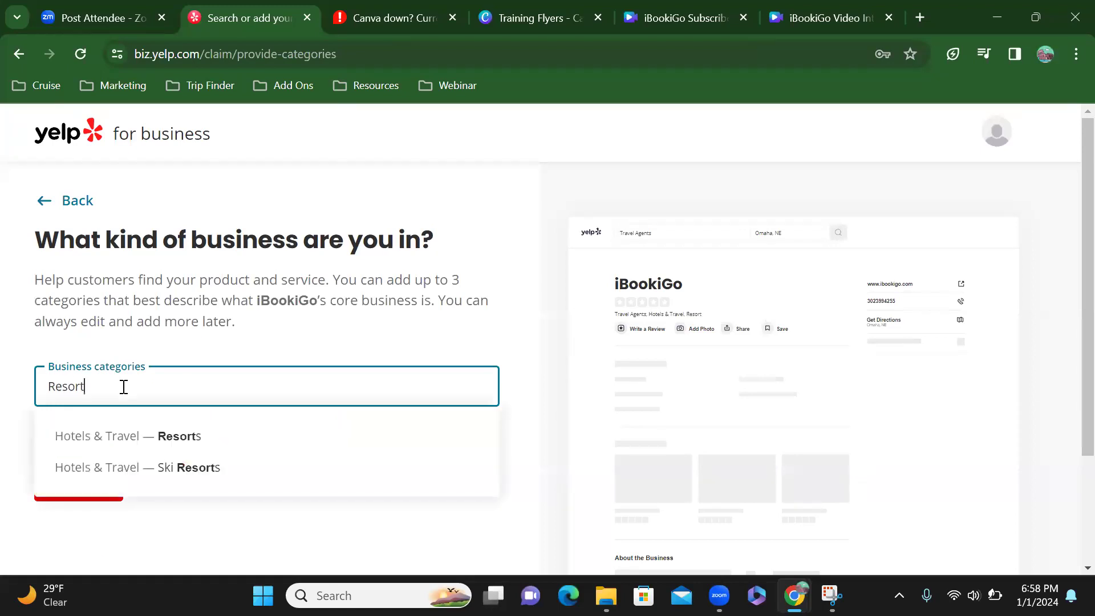
{"action": "left_click", "coordinate": [140, 446]}
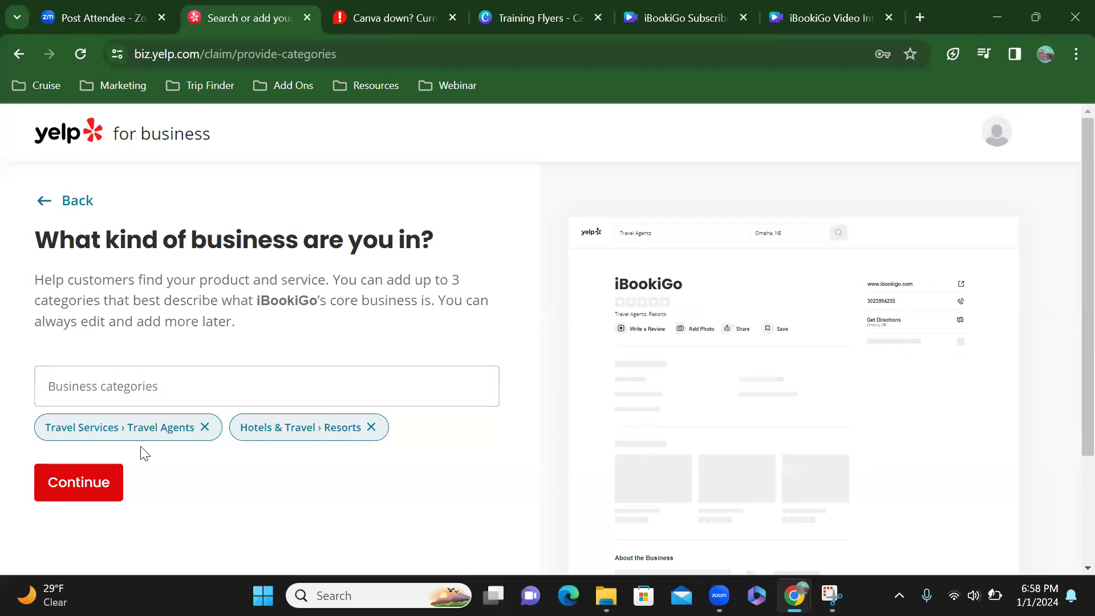
Try Honeymoon and Wedding searches, add Local Services as a category, then remove it again
{"action": "left_click", "coordinate": [122, 392]}
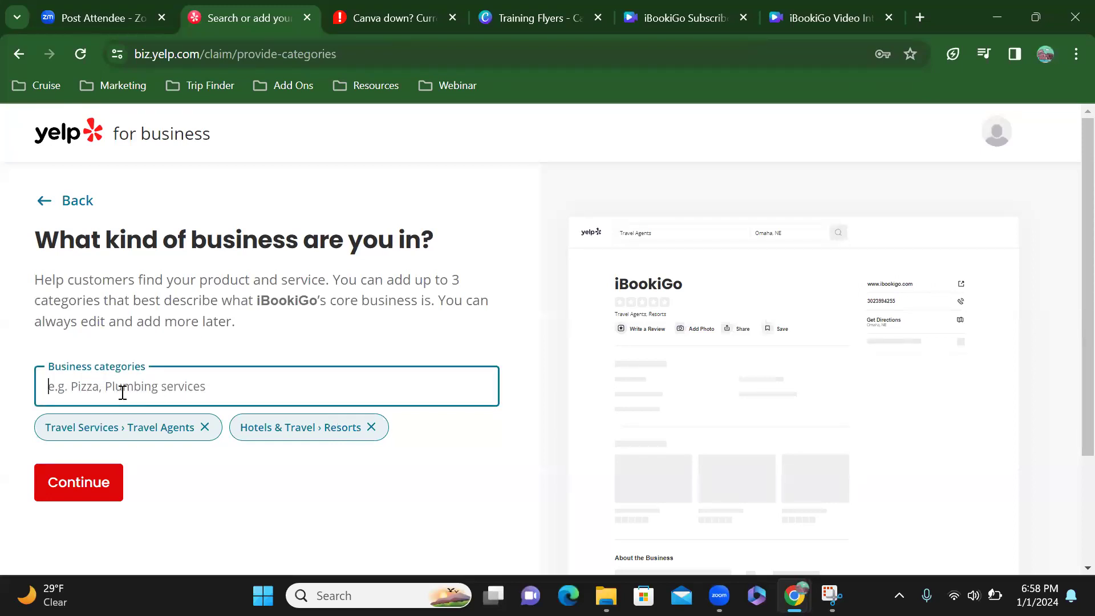
{"action": "type", "text": "Travel"}
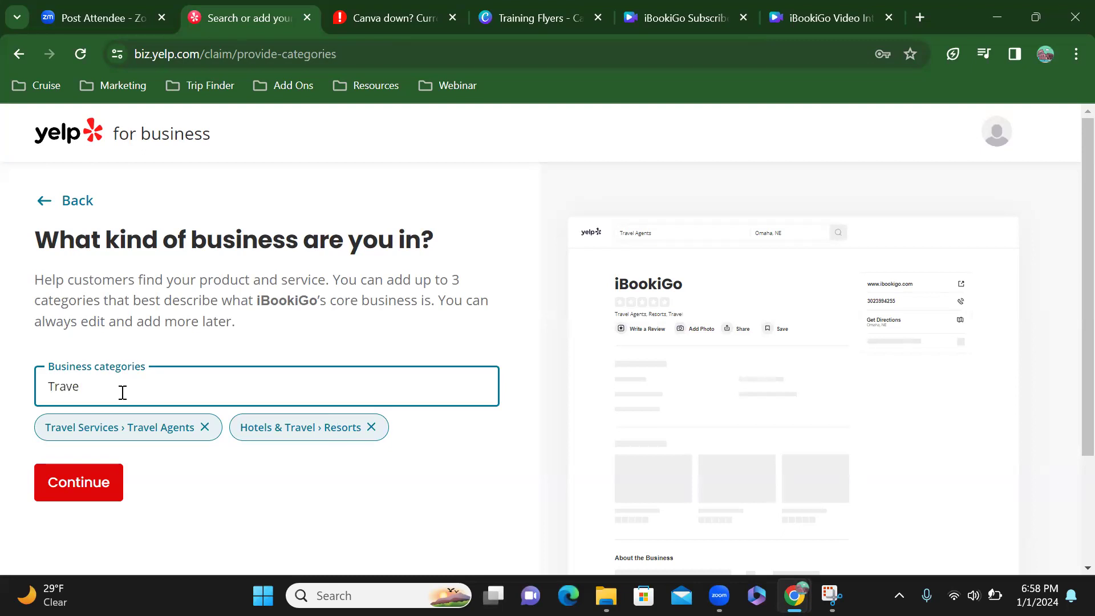
{"action": "key", "text": "BackSpace"}
{"action": "key", "text": "BackSpace"}
{"action": "key", "text": "BackSpace"}
{"action": "key", "text": "BackSpace"}
{"action": "key", "text": "BackSpace"}
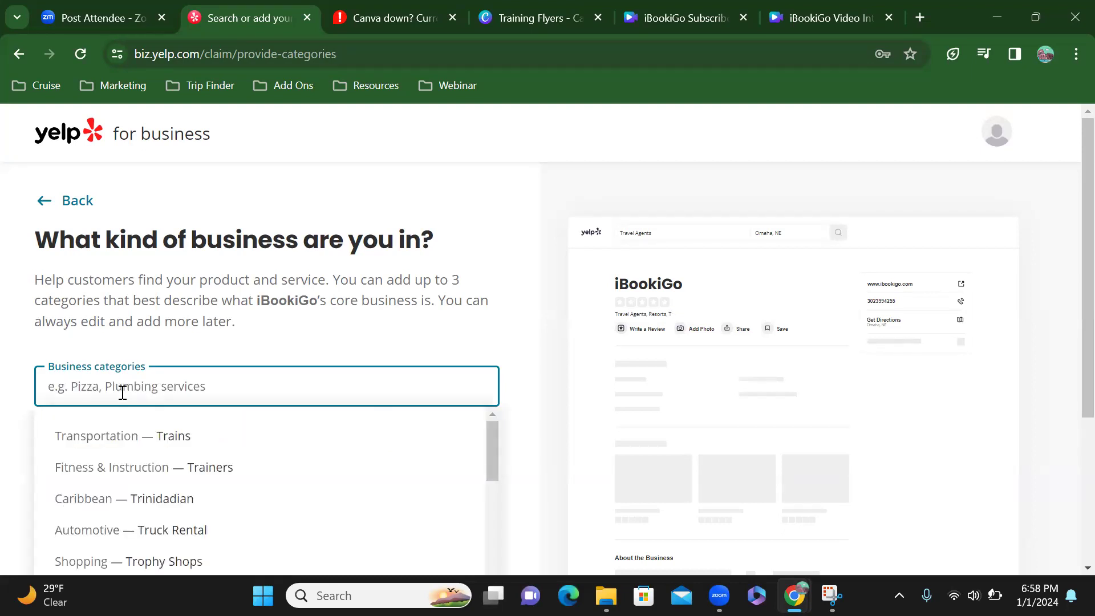
{"action": "type", "text": "Honeymoon"}
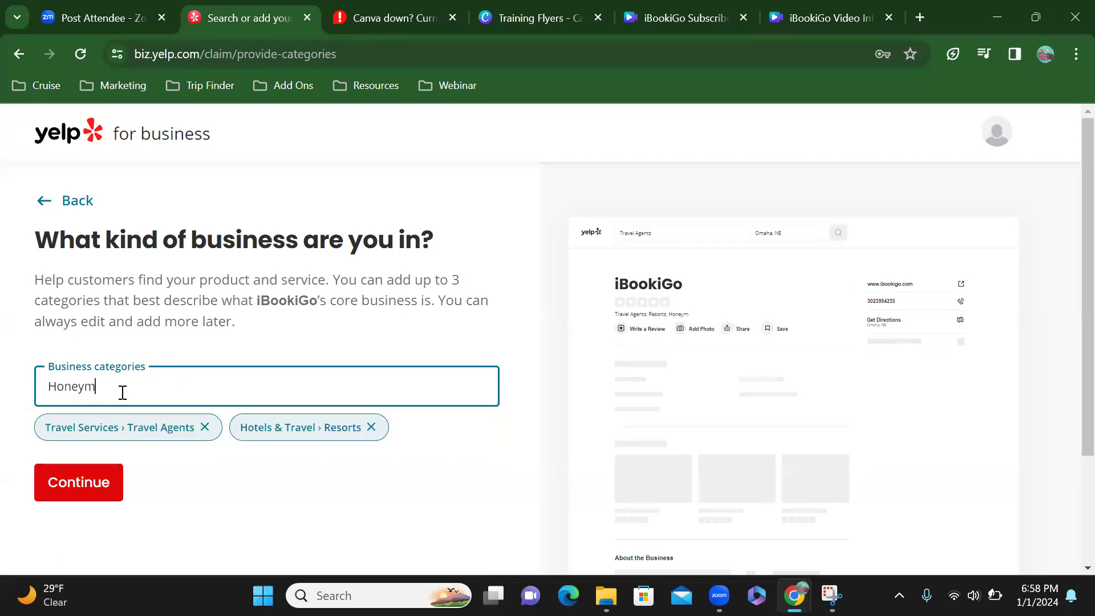
{"action": "key", "text": "BackSpace"}
{"action": "key", "text": "BackSpace"}
{"action": "key", "text": "BackSpace"}
{"action": "key", "text": "BackSpace"}
{"action": "key", "text": "BackSpace"}
{"action": "key", "text": "BackSpace"}
{"action": "key", "text": "BackSpace"}
{"action": "key", "text": "BackSpace"}
{"action": "key", "text": "BackSpace"}
{"action": "type", "text": "Wedding"}
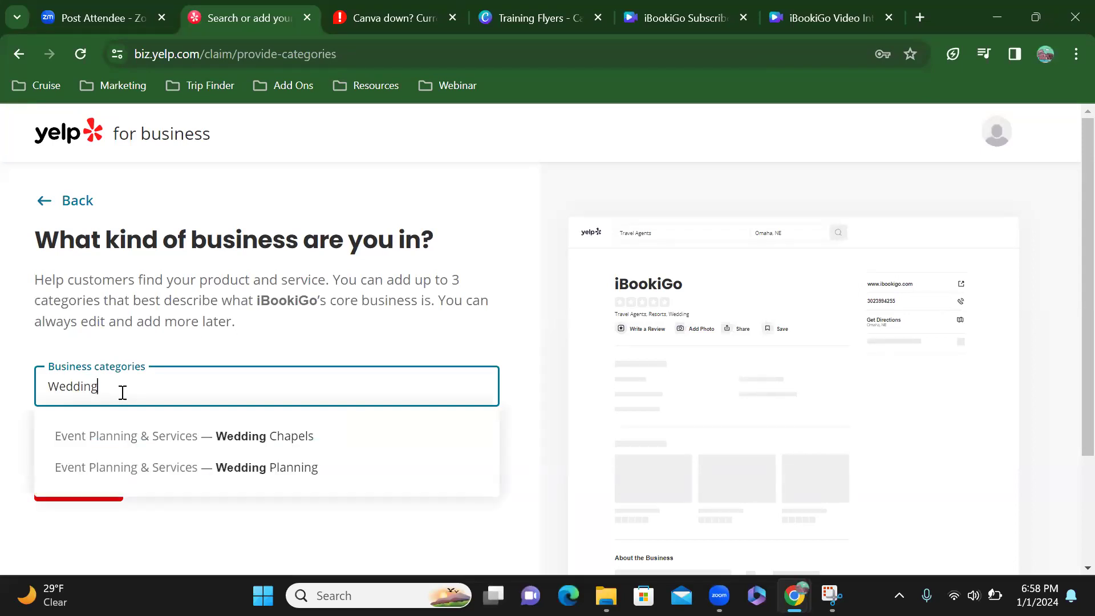
{"action": "key", "text": "BackSpace"}
{"action": "key", "text": "BackSpace"}
{"action": "key", "text": "BackSpace"}
{"action": "key", "text": "BackSpace"}
{"action": "key", "text": "BackSpace"}
{"action": "key", "text": "BackSpace"}
{"action": "key", "text": "BackSpace"}
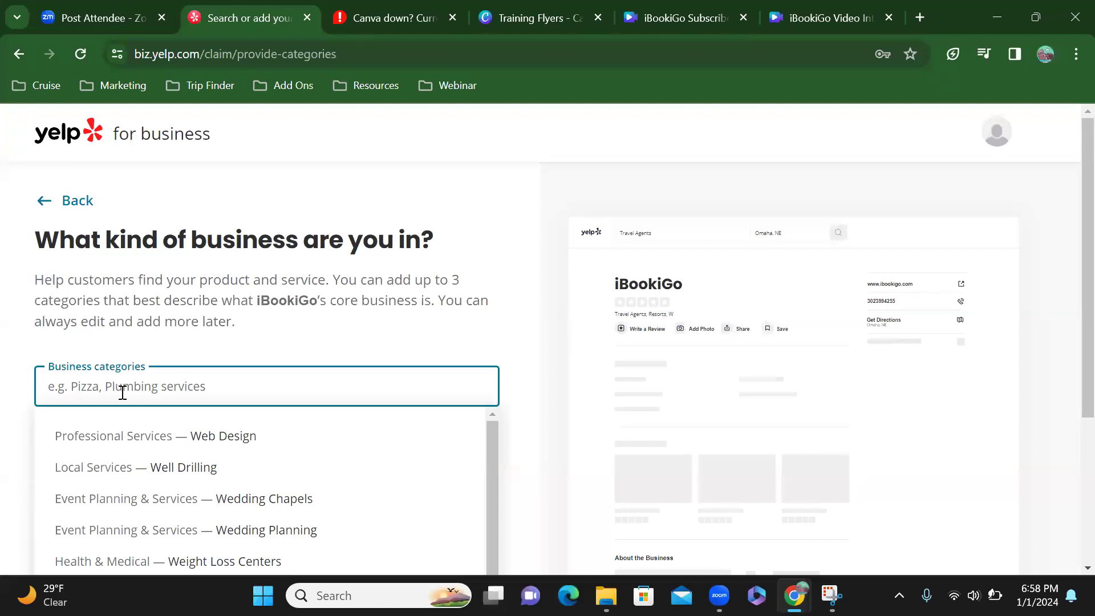
{"action": "type", "text": "Local Service"}
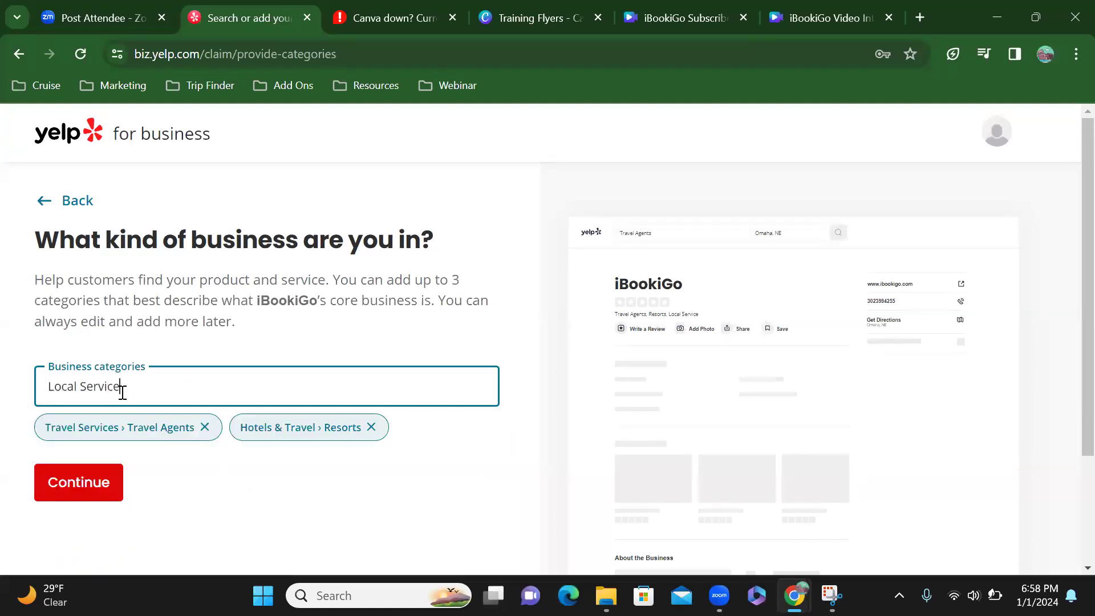
{"action": "type", "text": "s"}
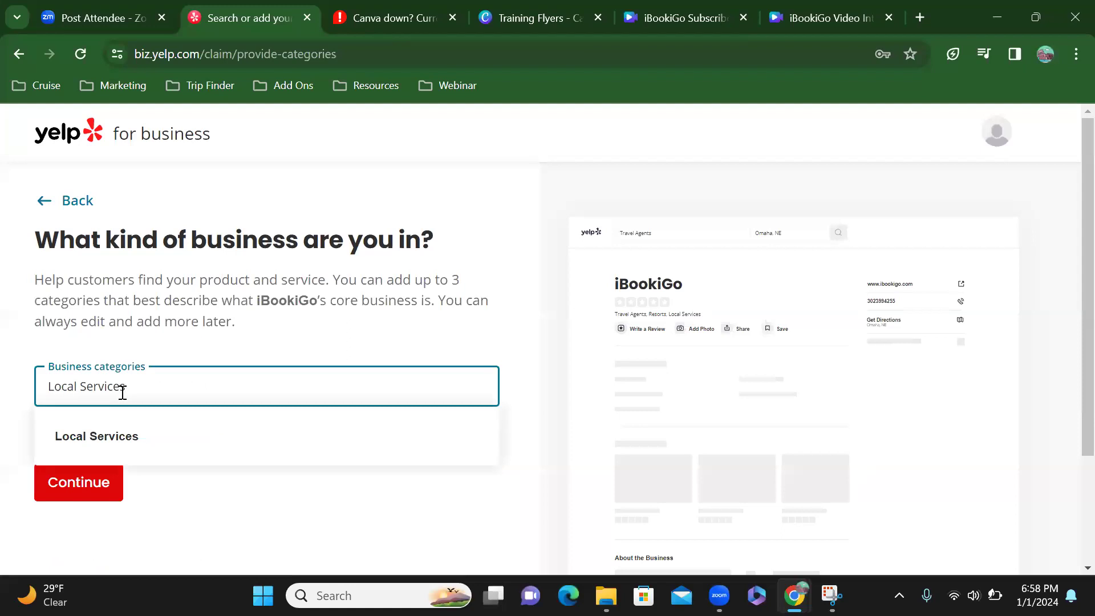
{"action": "left_click", "coordinate": [116, 440]}
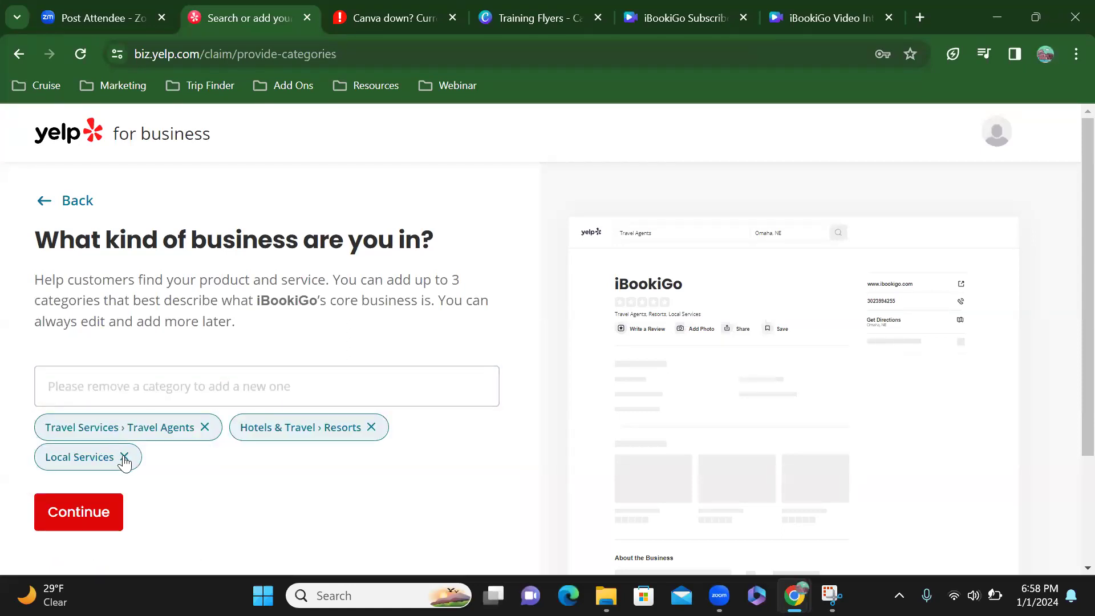
{"action": "left_click", "coordinate": [124, 457]}
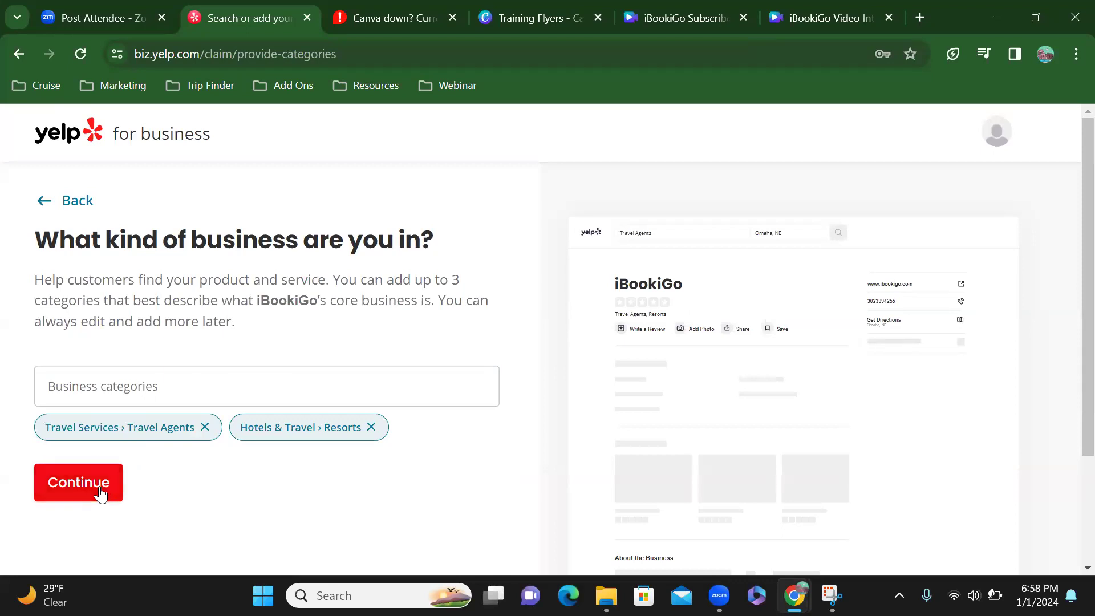
Fill in the business address from a street-number suggestion and choose 1-9 locations
{"action": "left_click", "coordinate": [100, 485]}
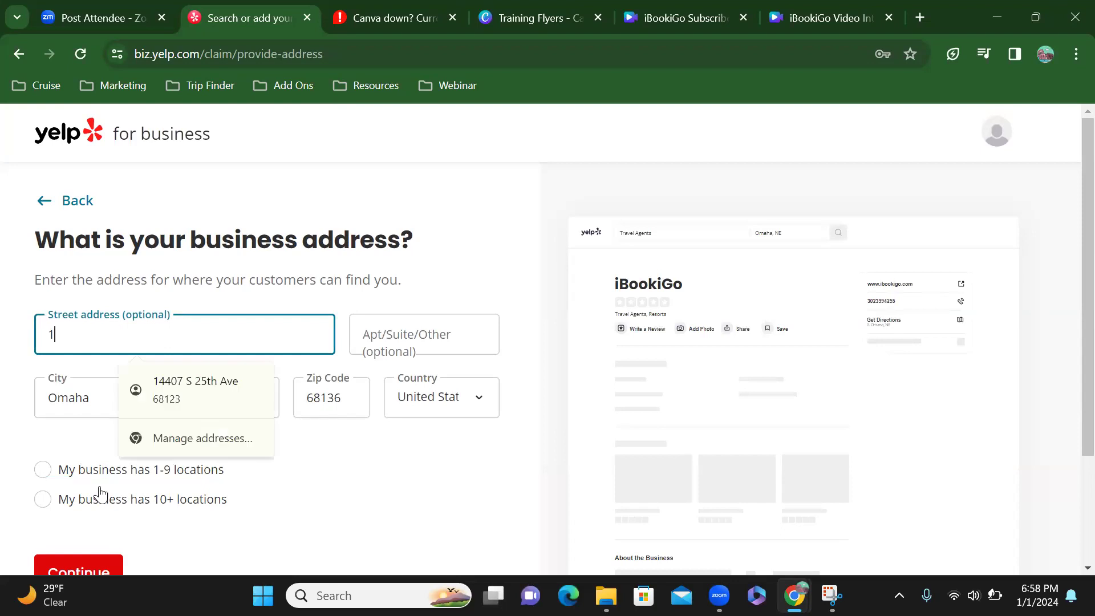
{"action": "type", "text": "570"}
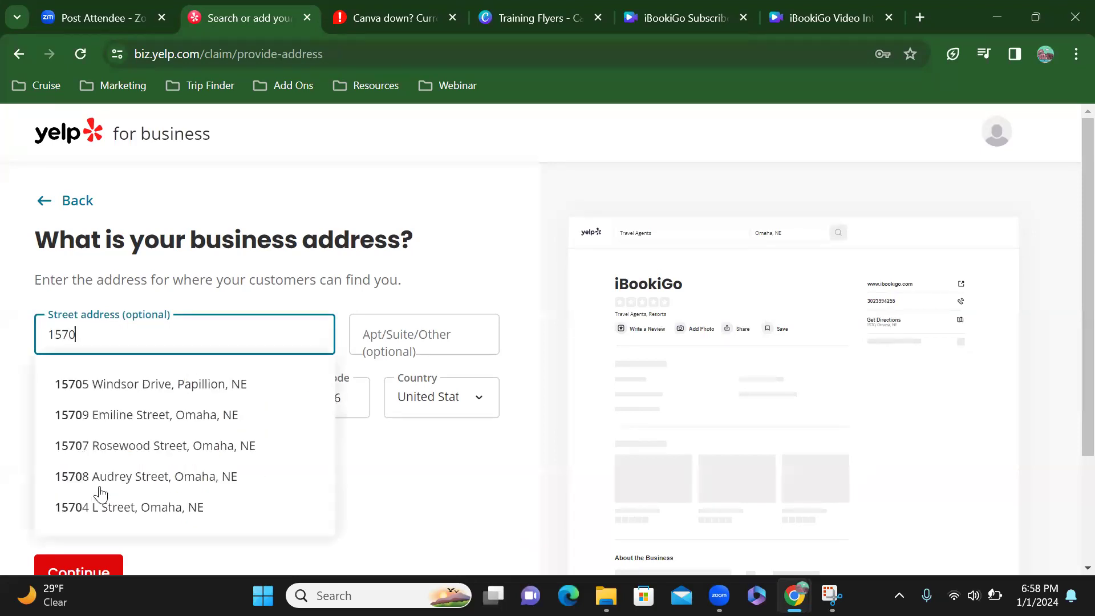
{"action": "type", "text": "5"}
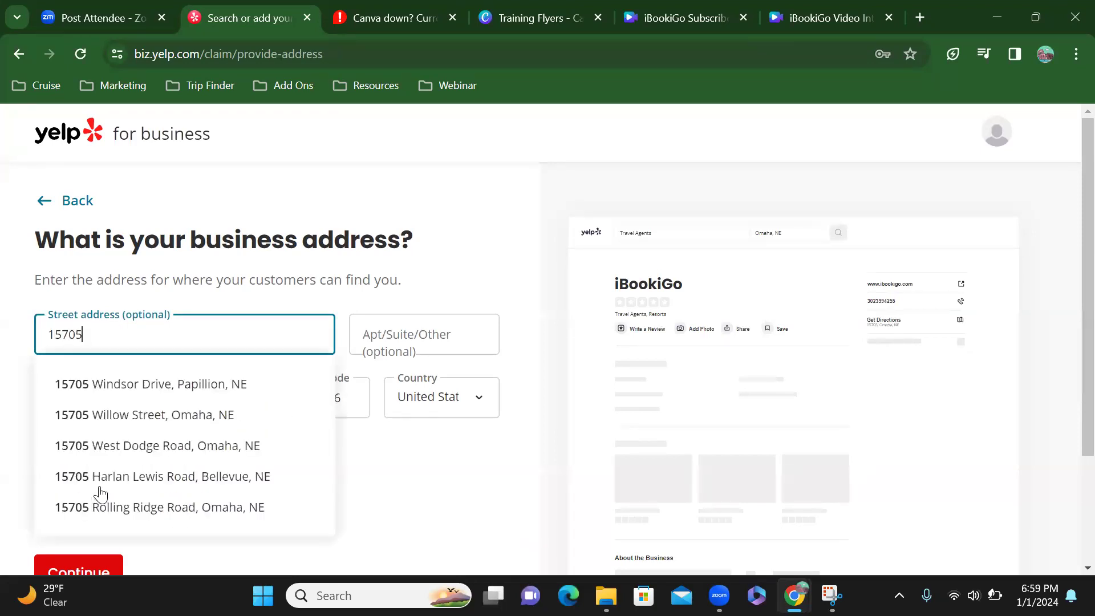
{"action": "left_click", "coordinate": [135, 425]}
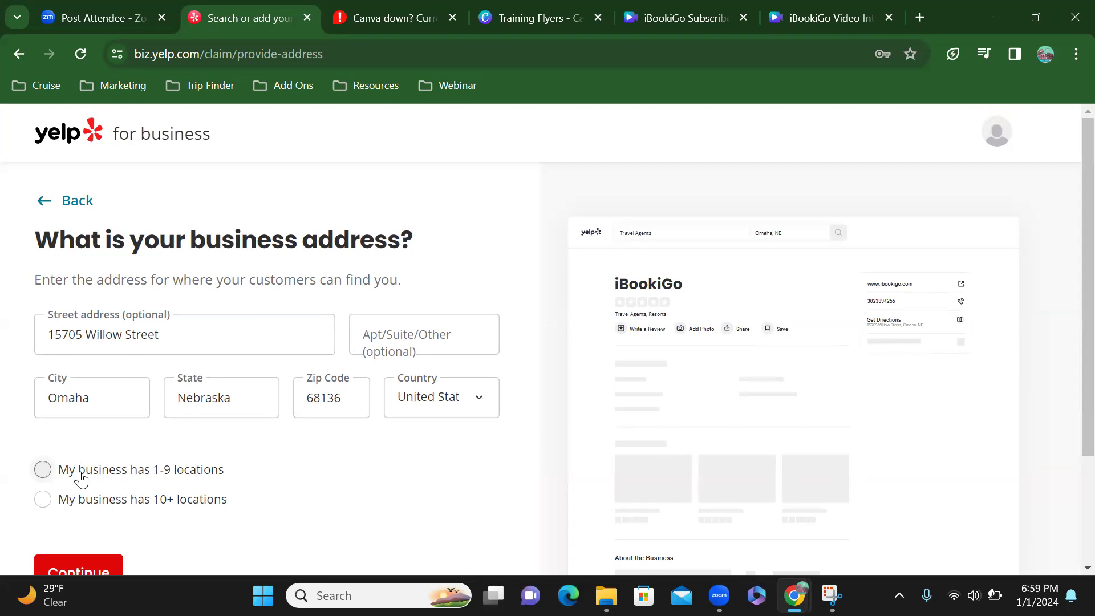
{"action": "left_click", "coordinate": [81, 476]}
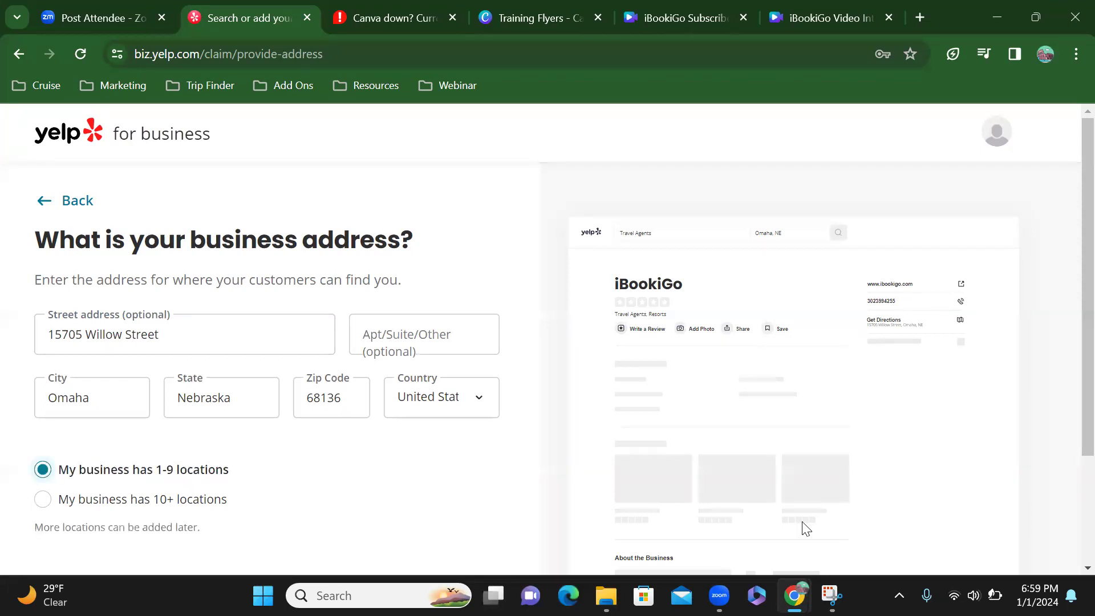
{"action": "left_click", "coordinate": [1069, 568]}
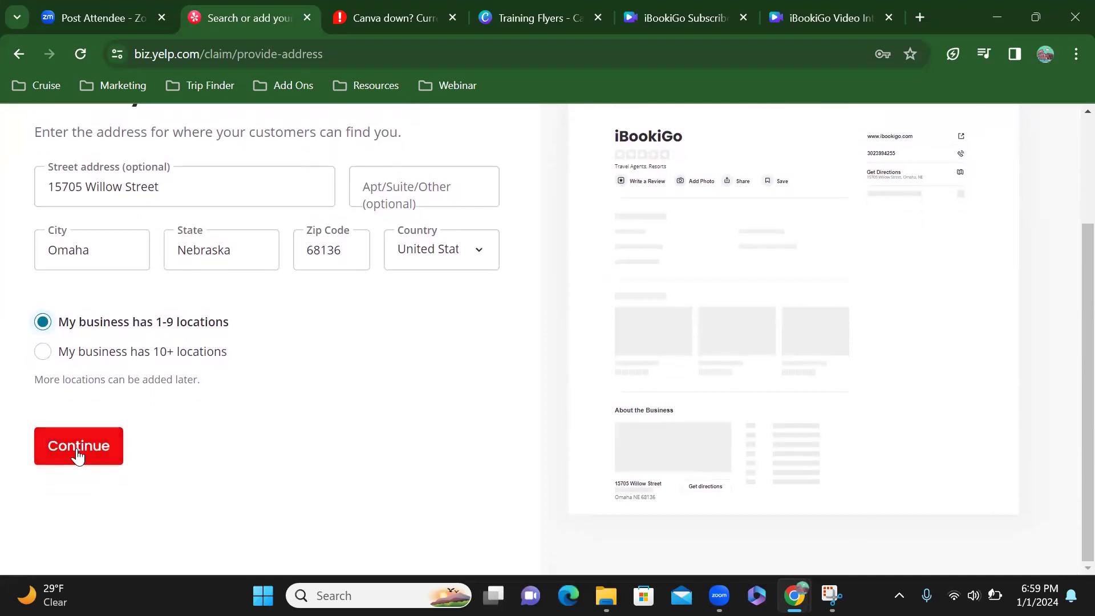
{"action": "mouse_move", "coordinate": [1071, 305]}
{"action": "left_mouse_down"}
{"action": "mouse_move", "coordinate": [1068, 237]}
{"action": "mouse_move", "coordinate": [1070, 303]}
{"action": "left_mouse_up"}
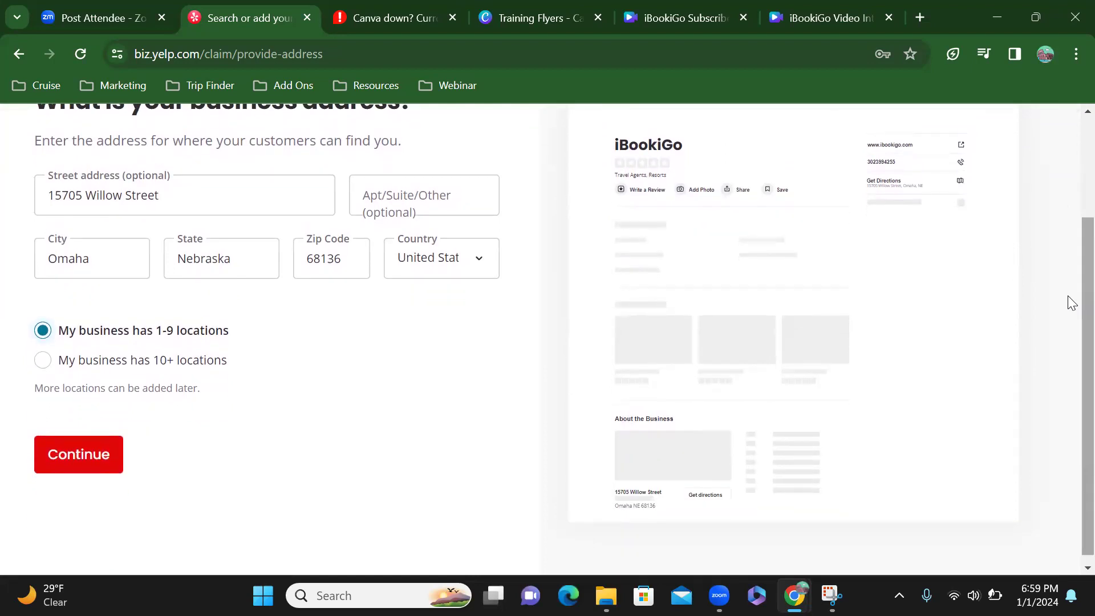
Clear the street address and try continuing without it
{"action": "left_click", "coordinate": [183, 204]}
{"action": "key", "text": "ctrl+a"}
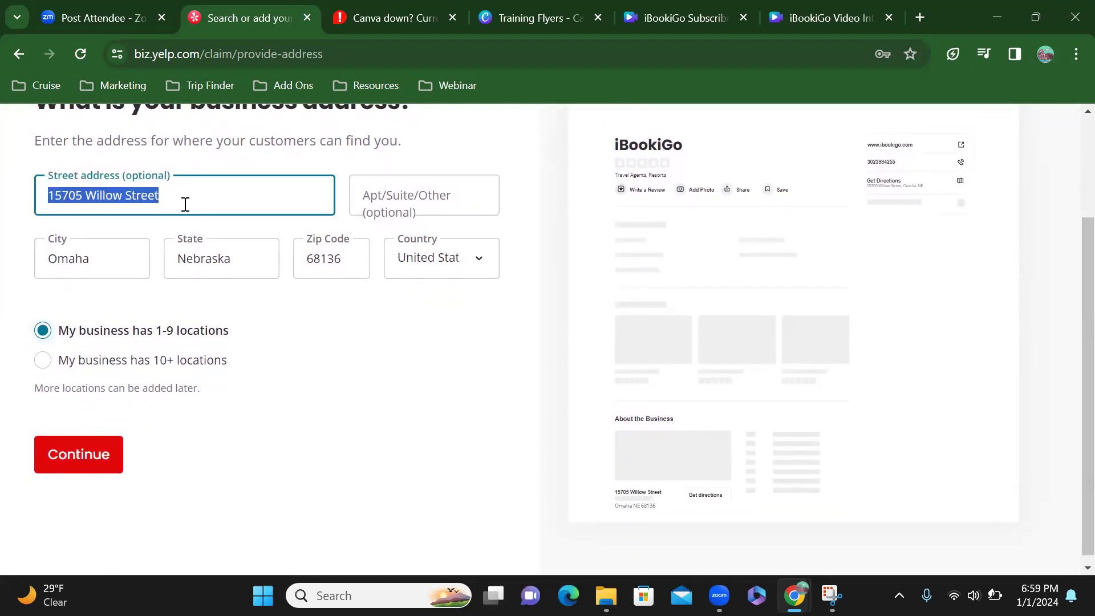
{"action": "key", "text": "BackSpace"}
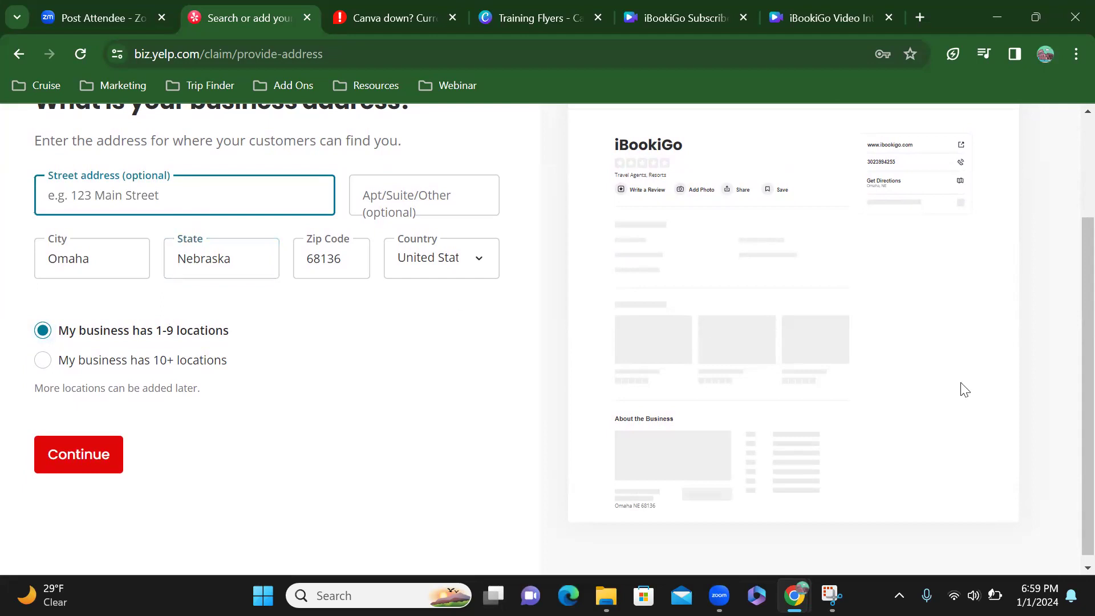
{"action": "left_click_drag", "start_coordinate": [1068, 313], "coordinate": [1070, 257]}
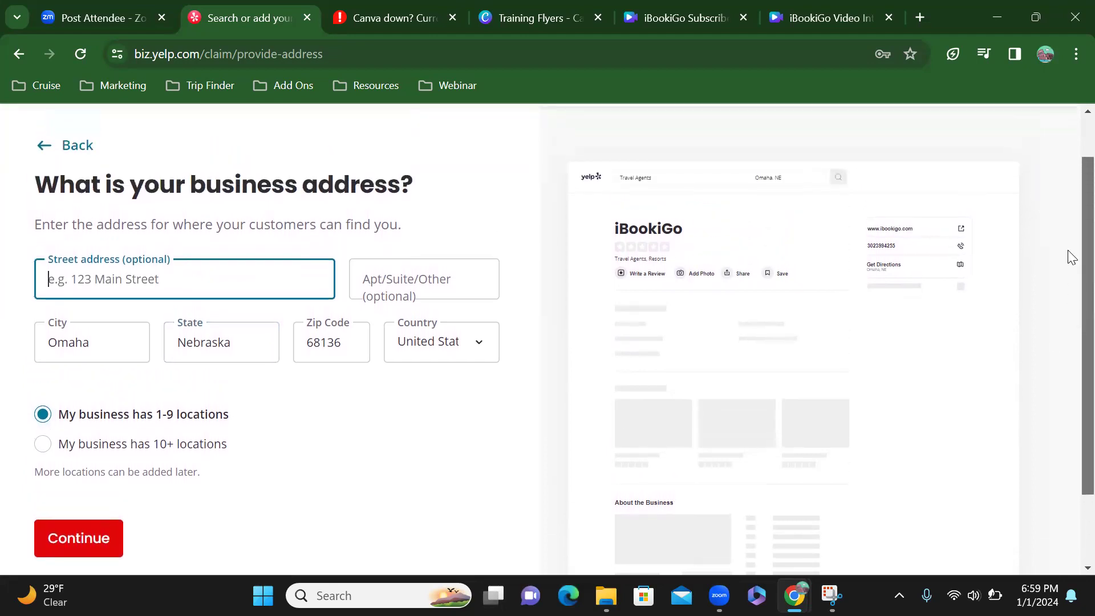
{"action": "left_click", "coordinate": [128, 232]}
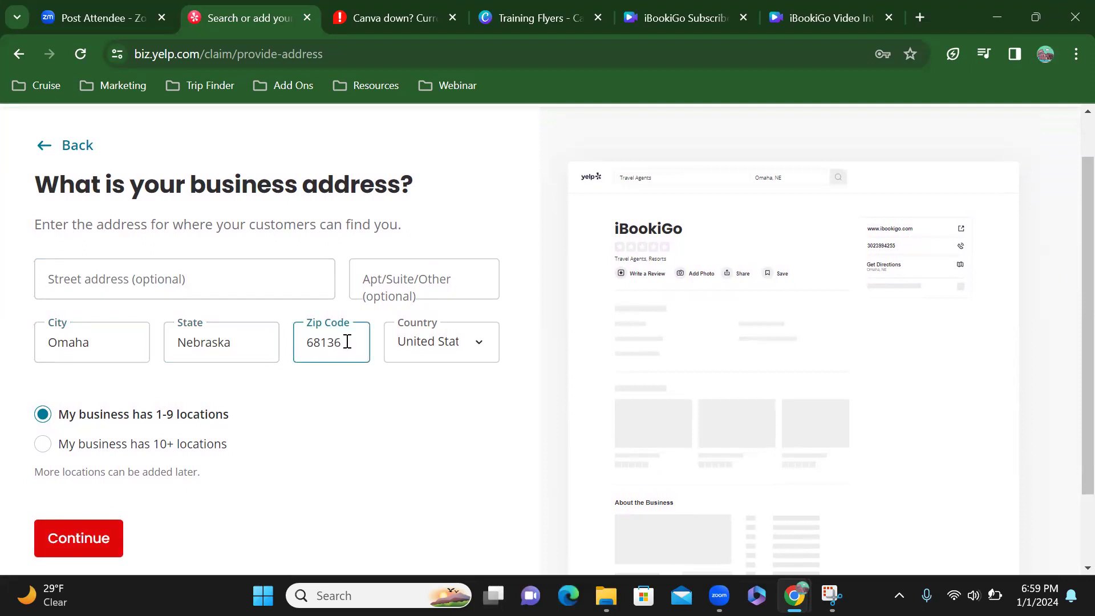
{"action": "left_click", "coordinate": [100, 547]}
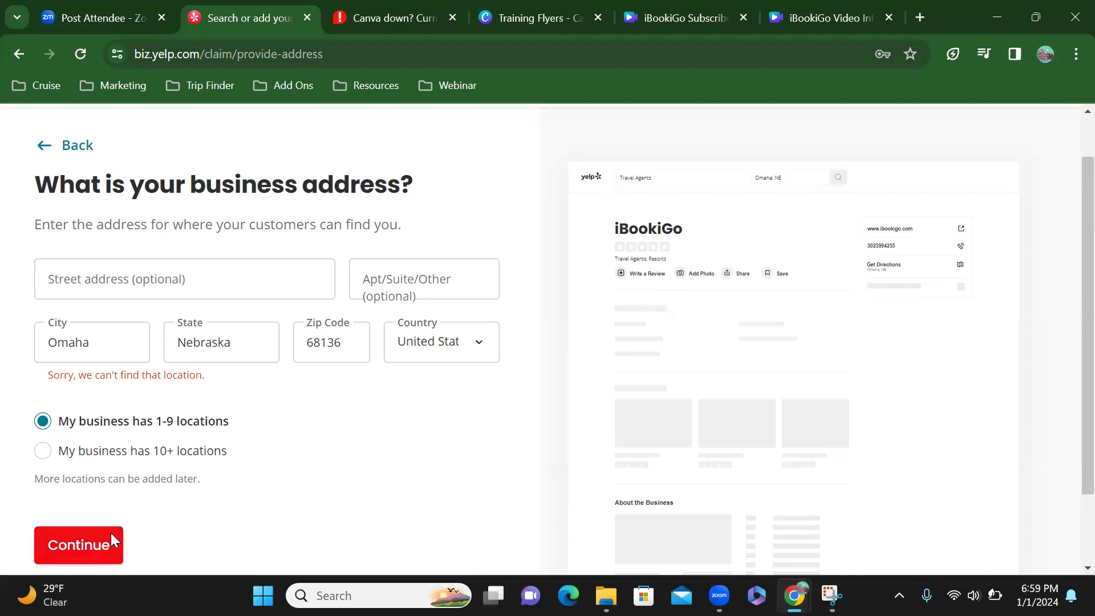
Re-enter ZIP 68136, submit the address, then erase Omaha from the city field
{"action": "left_click", "coordinate": [350, 341]}
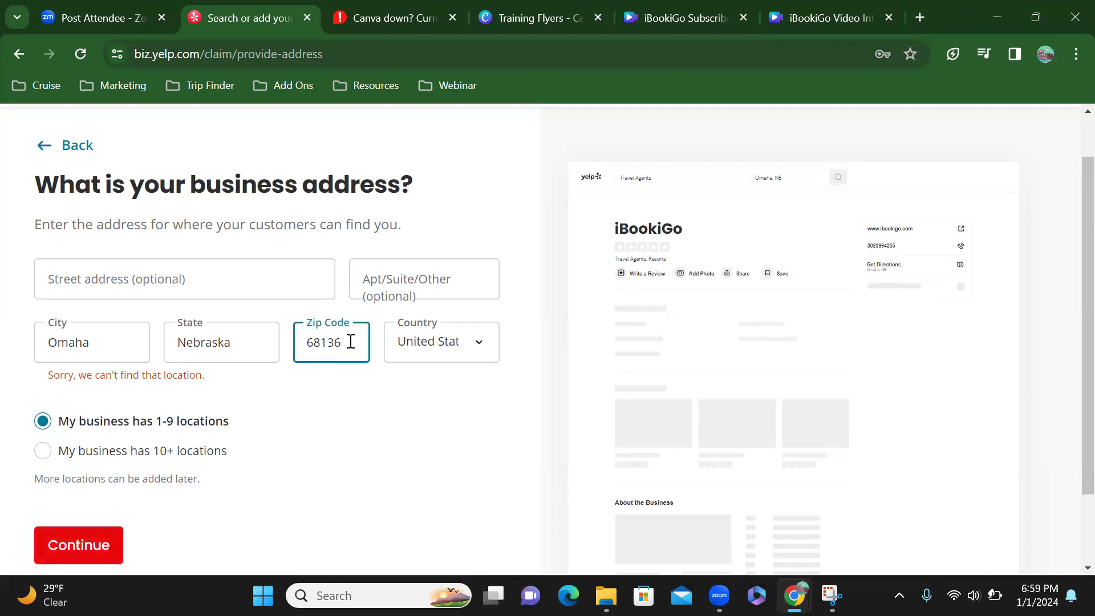
{"action": "key", "text": "BackSpace"}
{"action": "key", "text": "BackSpace"}
{"action": "key", "text": "BackSpace"}
{"action": "key", "text": "BackSpace"}
{"action": "key", "text": "BackSpace"}
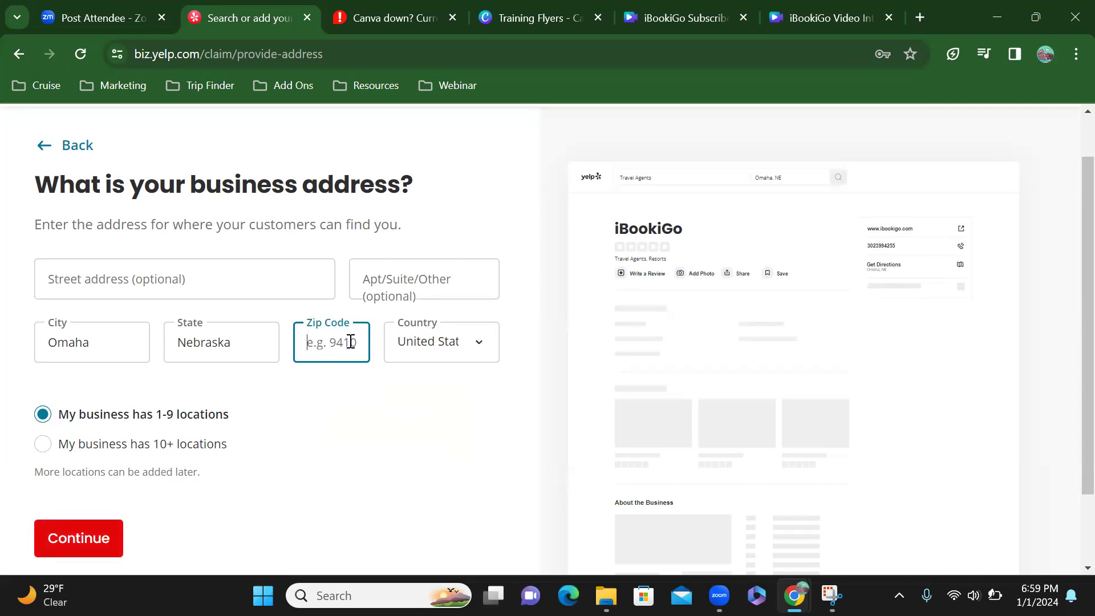
{"action": "left_click", "coordinate": [87, 535]}
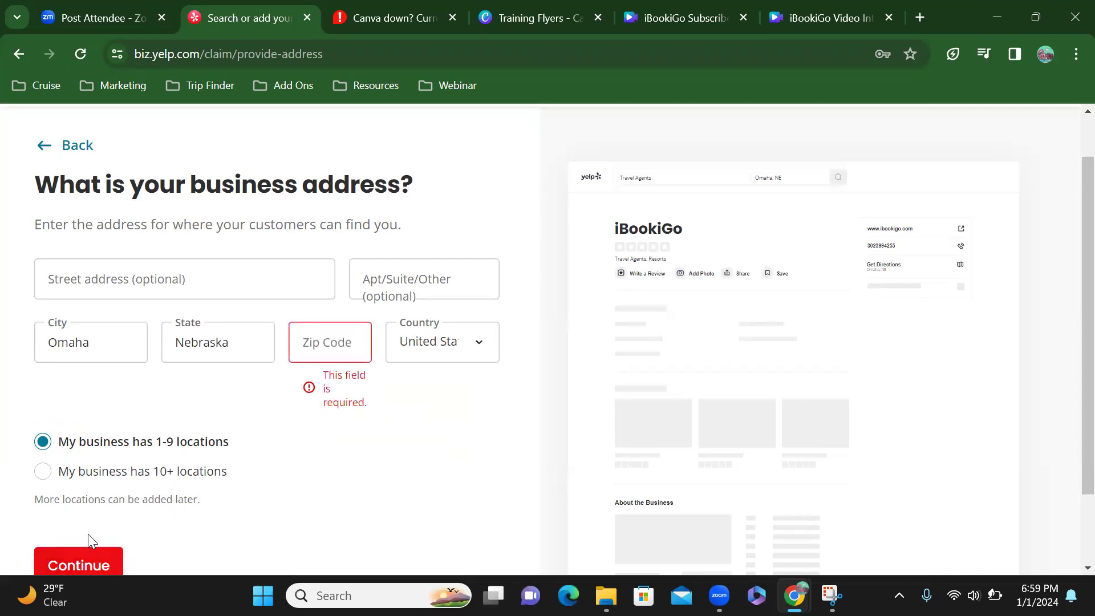
{"action": "left_click", "coordinate": [308, 341]}
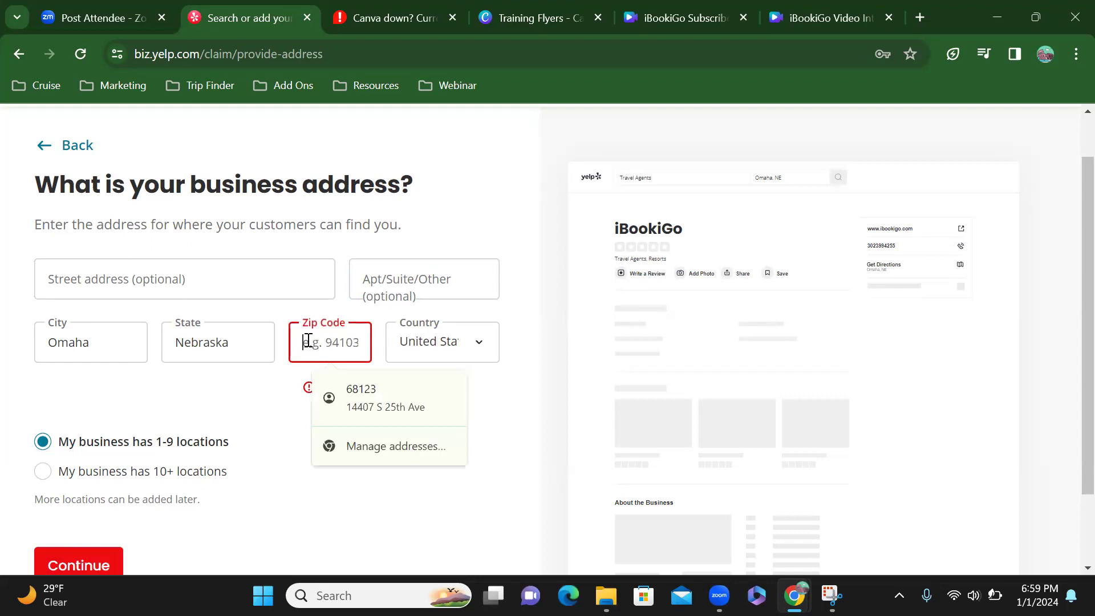
{"action": "type", "text": "68136"}
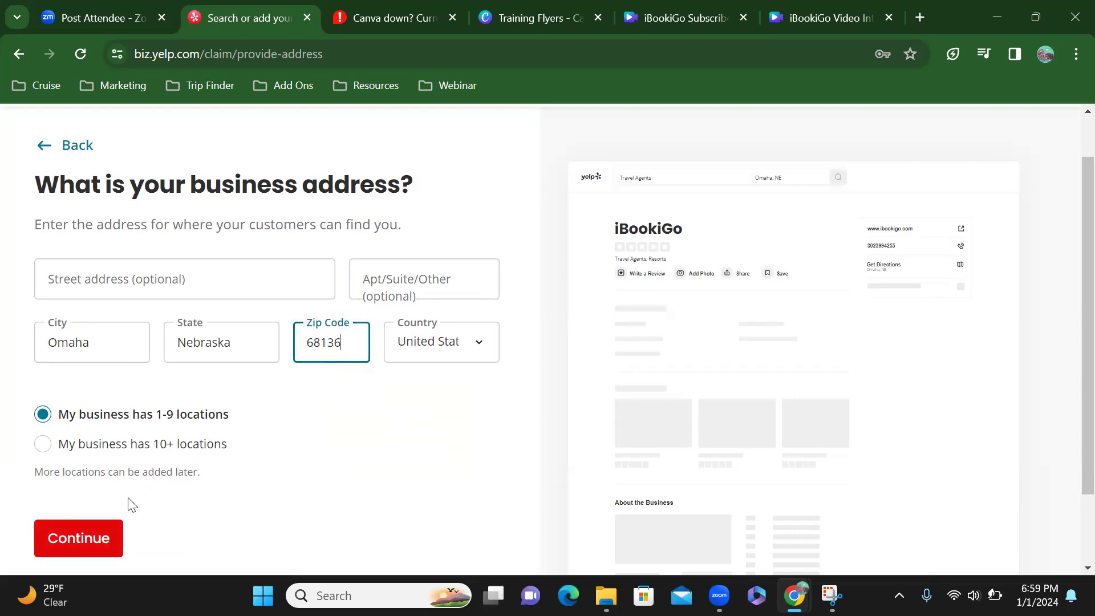
{"action": "left_click", "coordinate": [100, 536]}
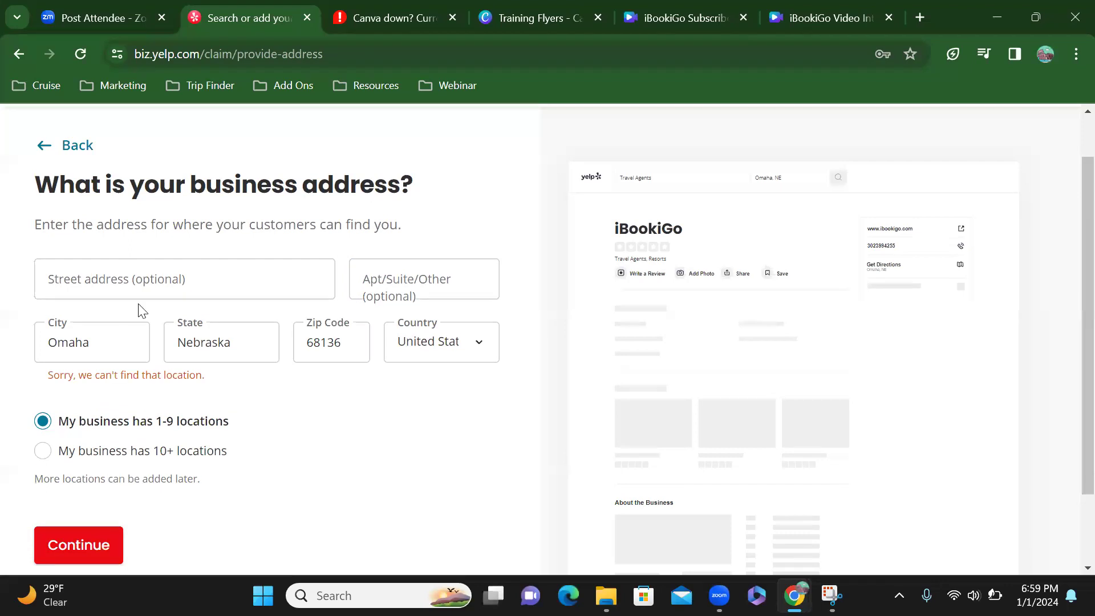
{"action": "left_click", "coordinate": [102, 344]}
{"action": "key", "text": "BackSpace"}
{"action": "key", "text": "BackSpace"}
{"action": "key", "text": "BackSpace"}
{"action": "key", "text": "BackSpace"}
{"action": "key", "text": "BackSpace"}
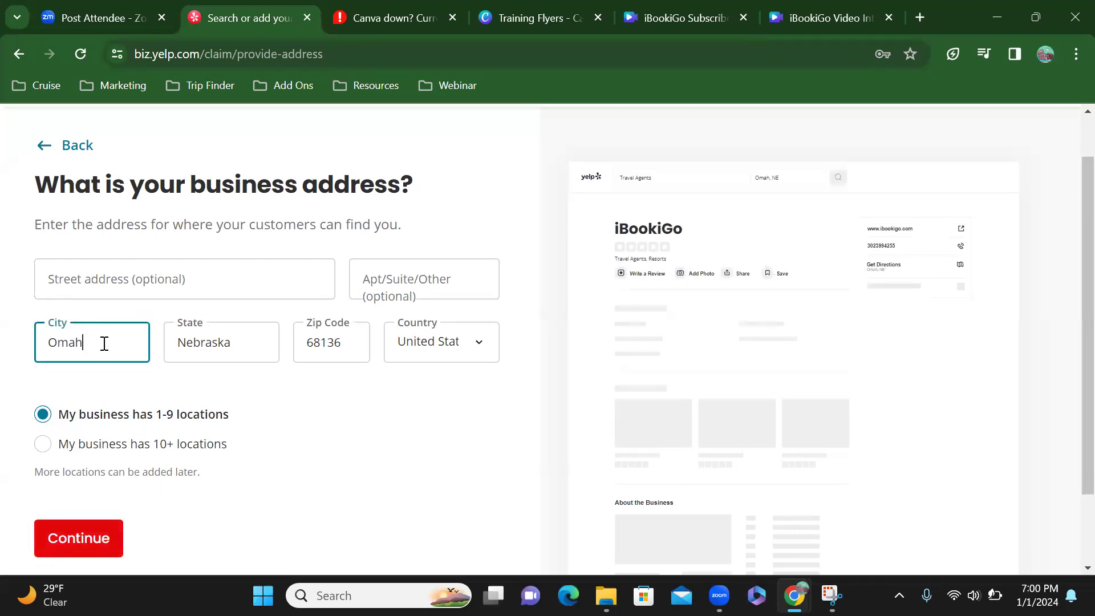
Set the city to Chalco, continue to the details form, and apply the saved NE address suggestion
{"action": "type", "text": "Chalco"}
{"action": "left_click", "coordinate": [78, 533]}
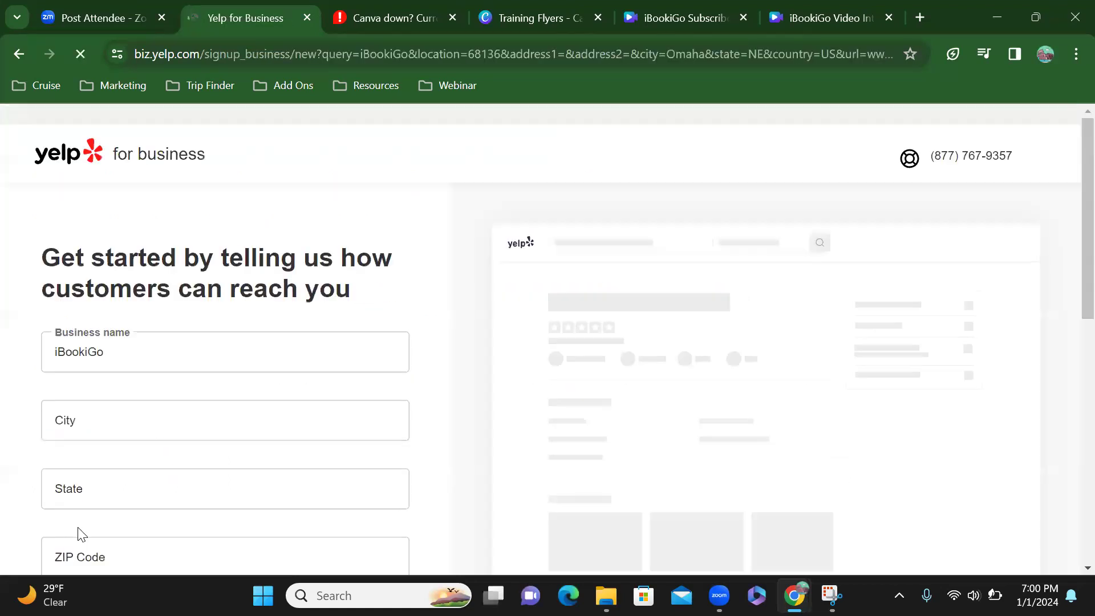
{"action": "left_click", "coordinate": [77, 527]}
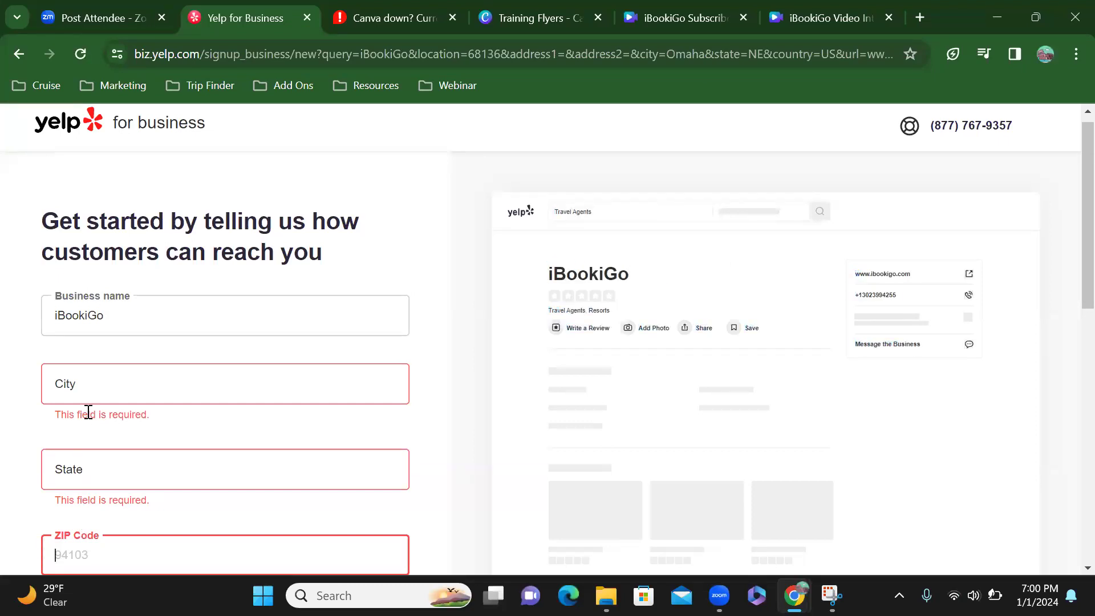
{"action": "left_click", "coordinate": [85, 387]}
{"action": "type", "text": "Ch"}
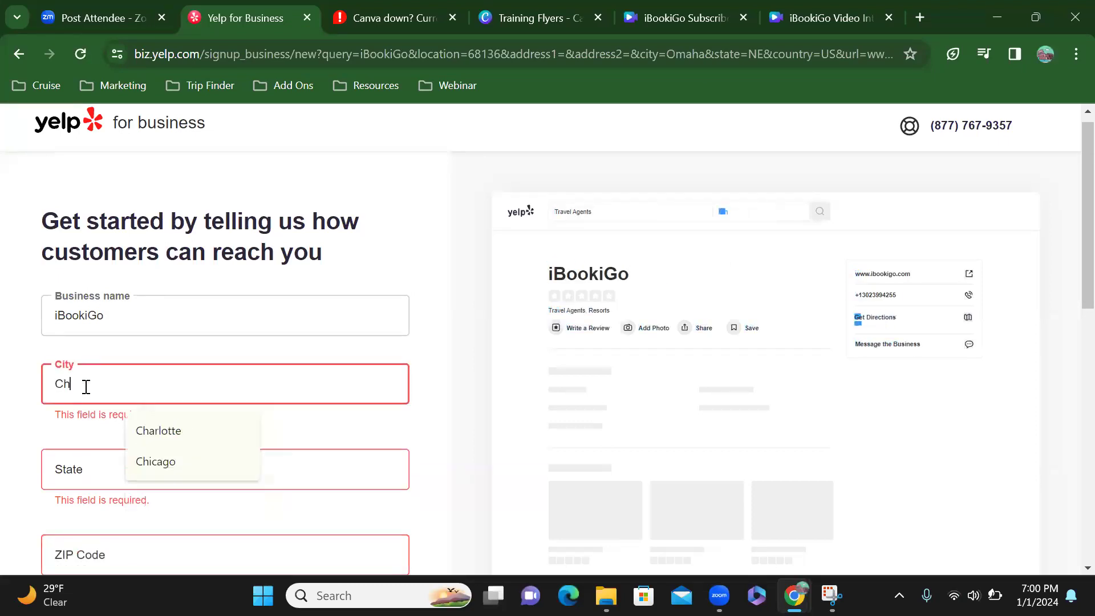
{"action": "type", "text": "alco"}
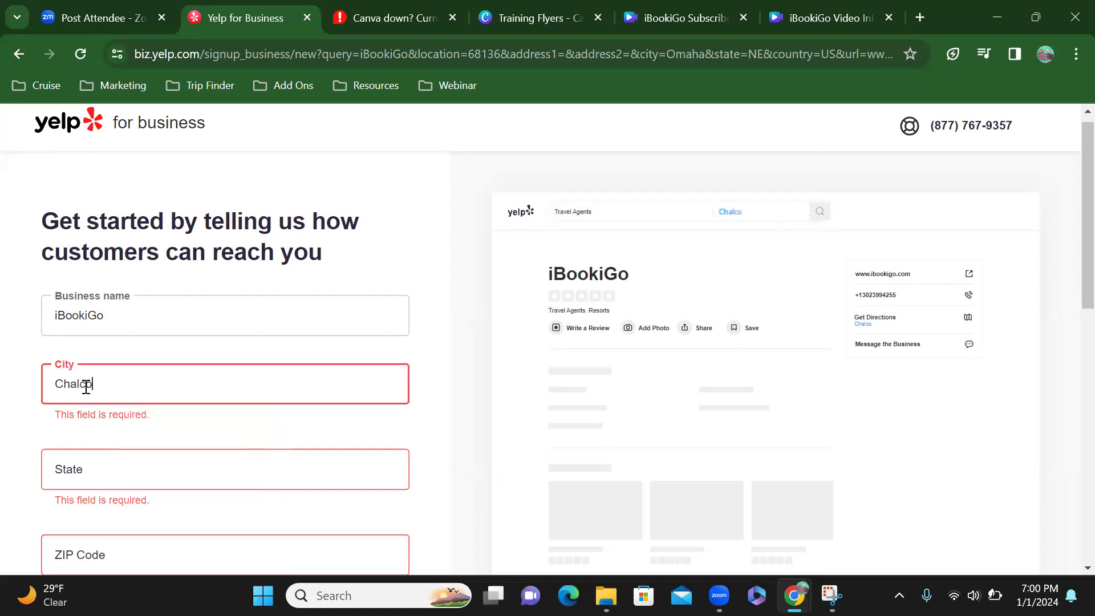
{"action": "key", "text": "Tab"}
{"action": "type", "text": "N"}
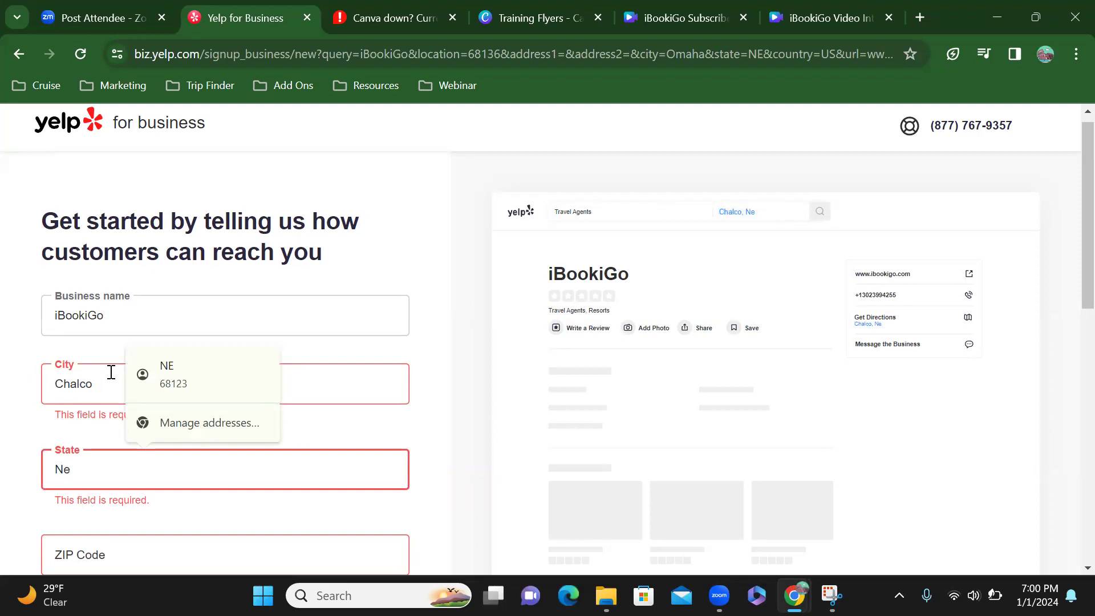
{"action": "left_click", "coordinate": [173, 365]}
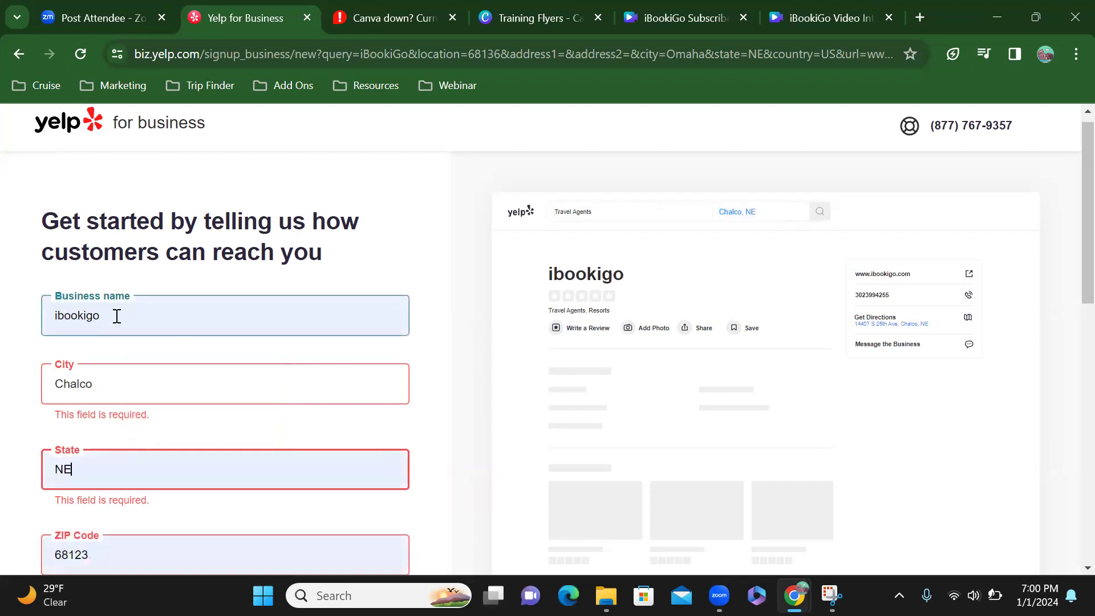
Retype the business name as 'iBookiGo' and switch the city from Omaha to Chalco
{"action": "left_click", "coordinate": [116, 315]}
{"action": "key", "text": "BackSpace"}
{"action": "key", "text": "BackSpace"}
{"action": "key", "text": "BackSpace"}
{"action": "key", "text": "BackSpace"}
{"action": "key", "text": "BackSpace"}
{"action": "key", "text": "BackSpace"}
{"action": "key", "text": "BackSpace"}
{"action": "key", "text": "BackSpace"}
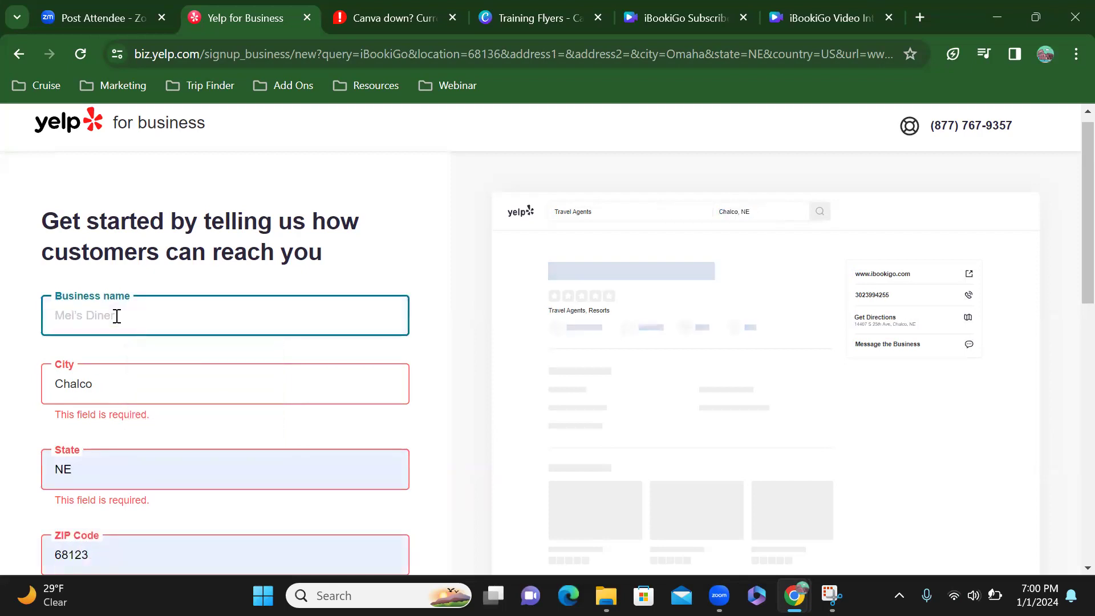
{"action": "type", "text": "iBookiGo"}
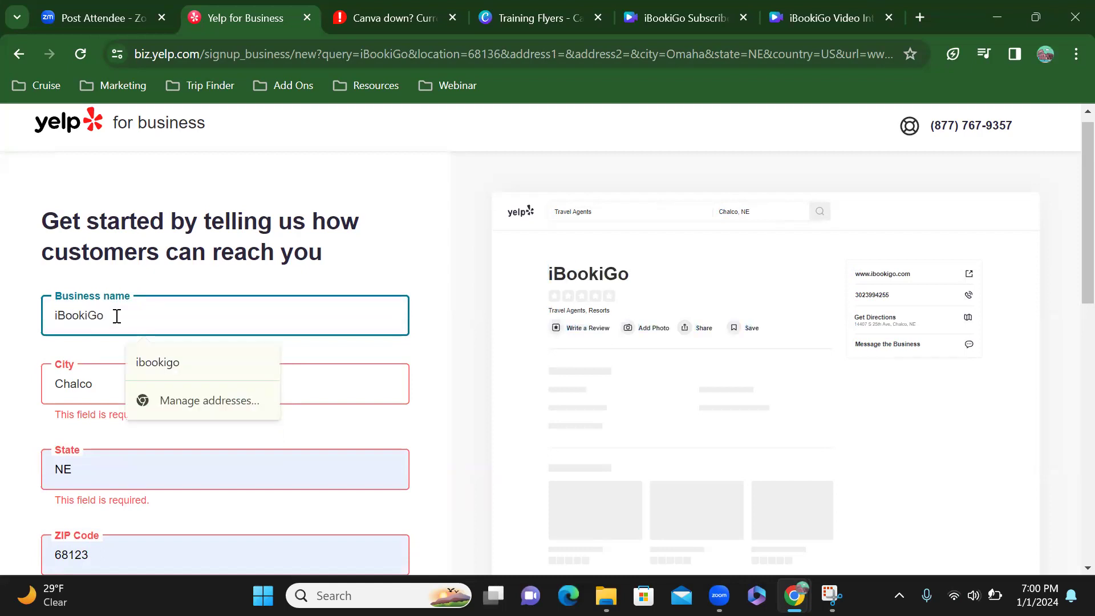
{"action": "key", "text": "Tab"}
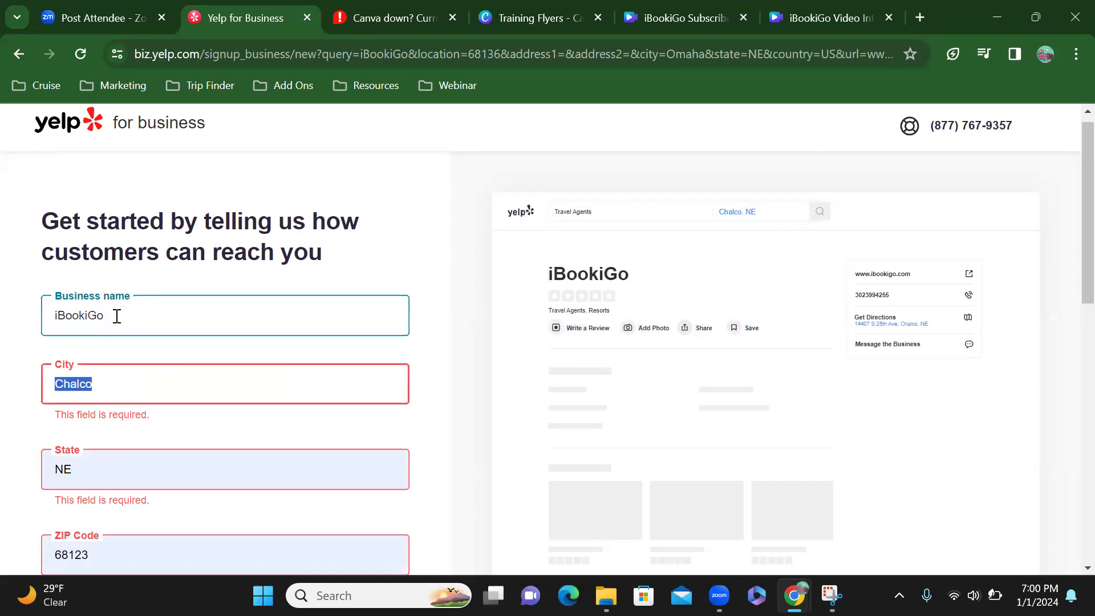
{"action": "type", "text": "Omaha"}
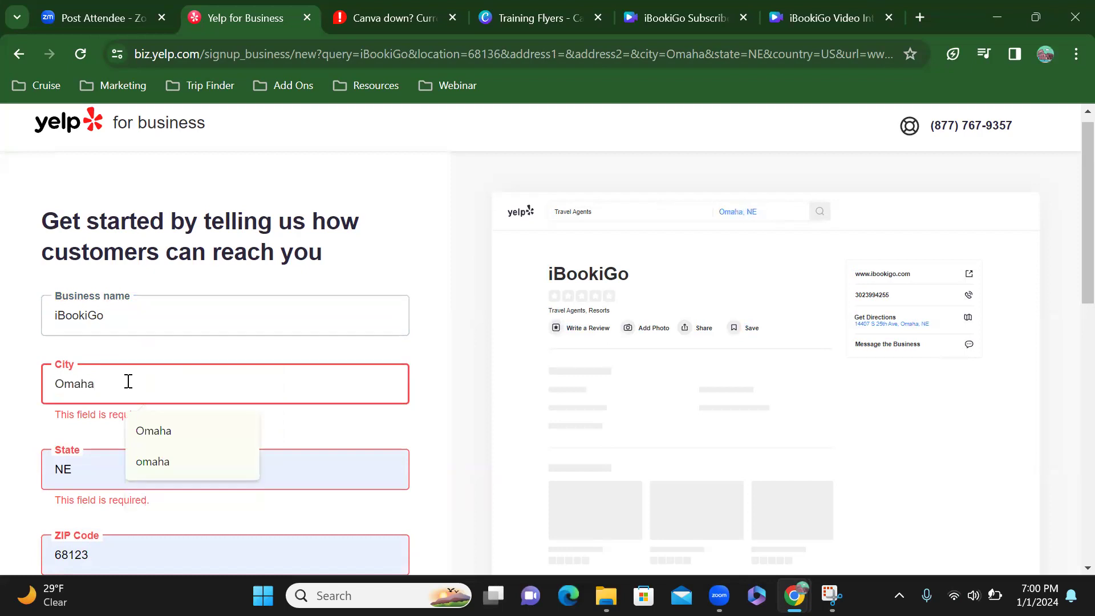
{"action": "key", "text": "Tab"}
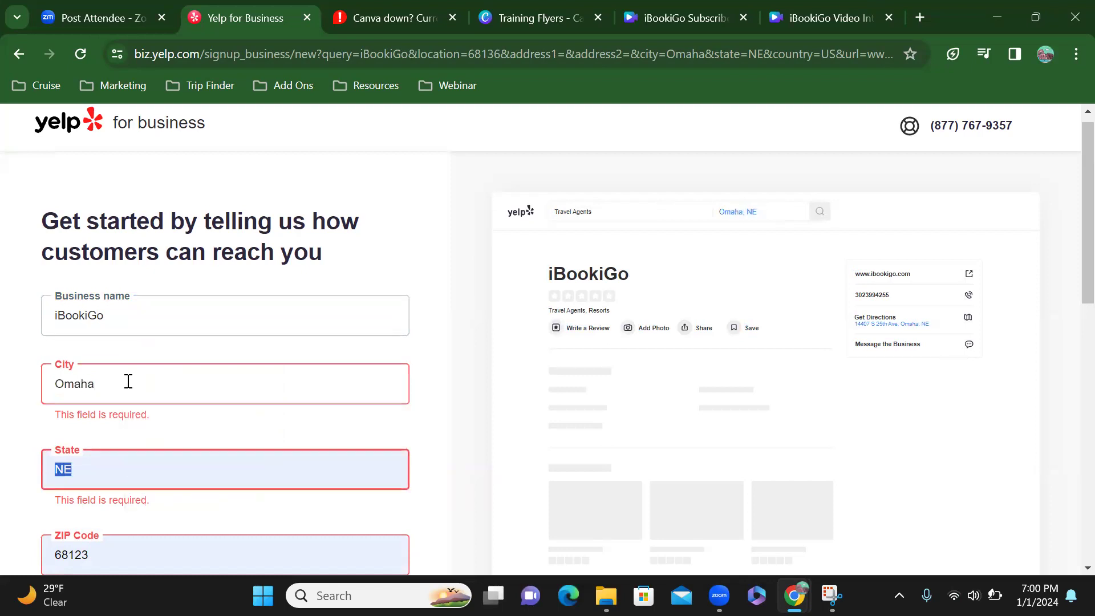
{"action": "key", "text": "Tab"}
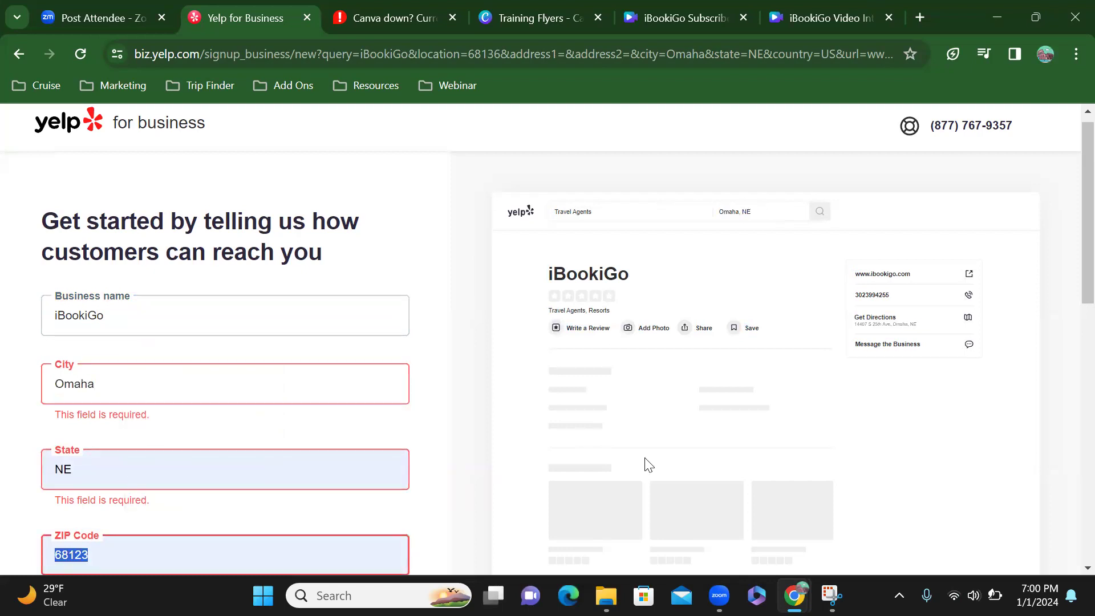
{"action": "left_click", "coordinate": [193, 413]}
{"action": "left_click", "coordinate": [167, 376]}
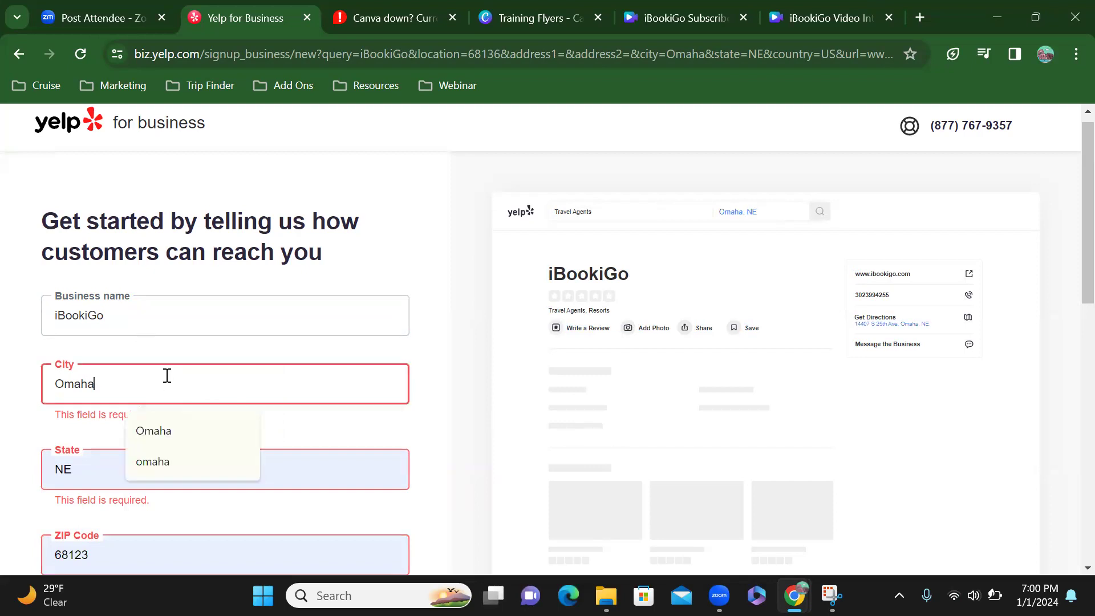
{"action": "key", "text": "BackSpace"}
{"action": "key", "text": "BackSpace"}
{"action": "key", "text": "BackSpace"}
{"action": "key", "text": "BackSpace"}
{"action": "key", "text": "BackSpace"}
{"action": "type", "text": "Chalco"}
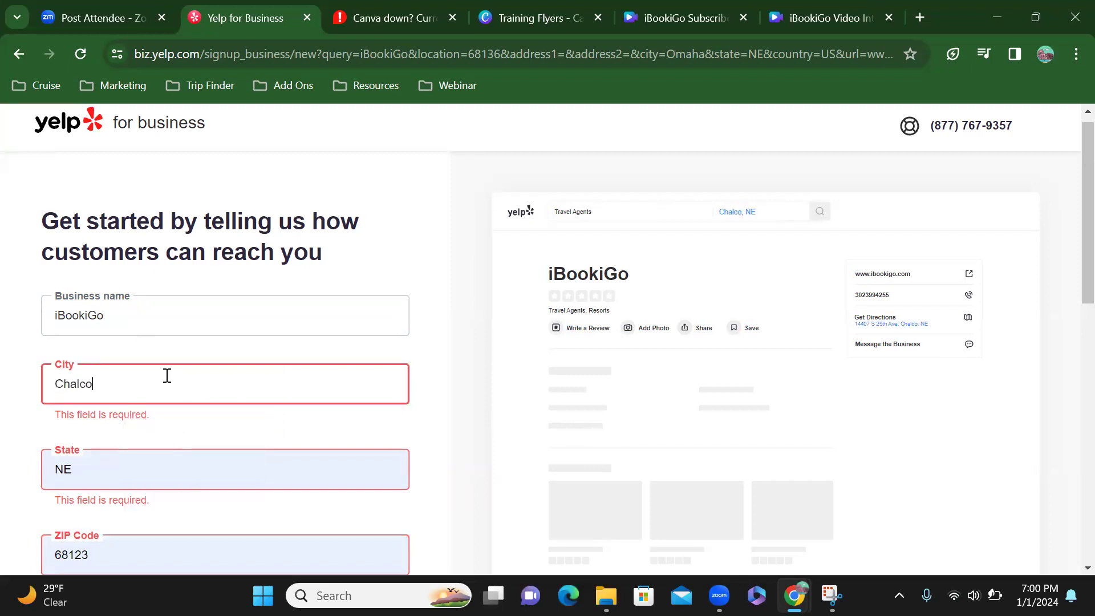
{"action": "key", "text": "Tab"}
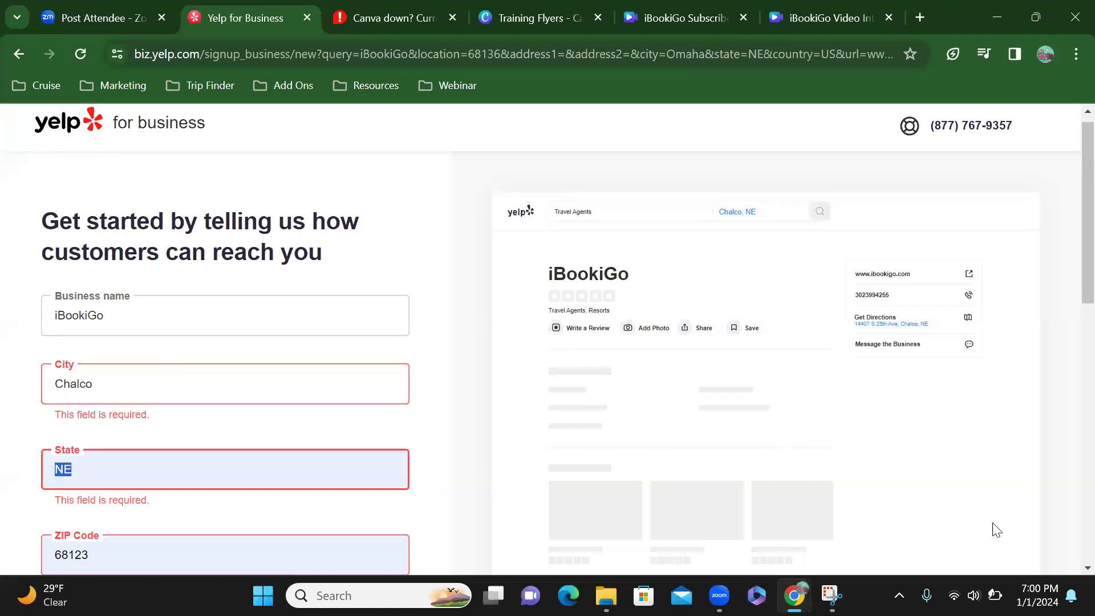
Correct the ZIP Code to 68136, restore the state to NE, and set the city back to Omaha
{"action": "scroll", "coordinate": [1070, 570], "scroll_direction": "down", "scroll_amount": 1}
{"action": "scroll", "coordinate": [1070, 570], "scroll_direction": "down", "scroll_amount": 4}
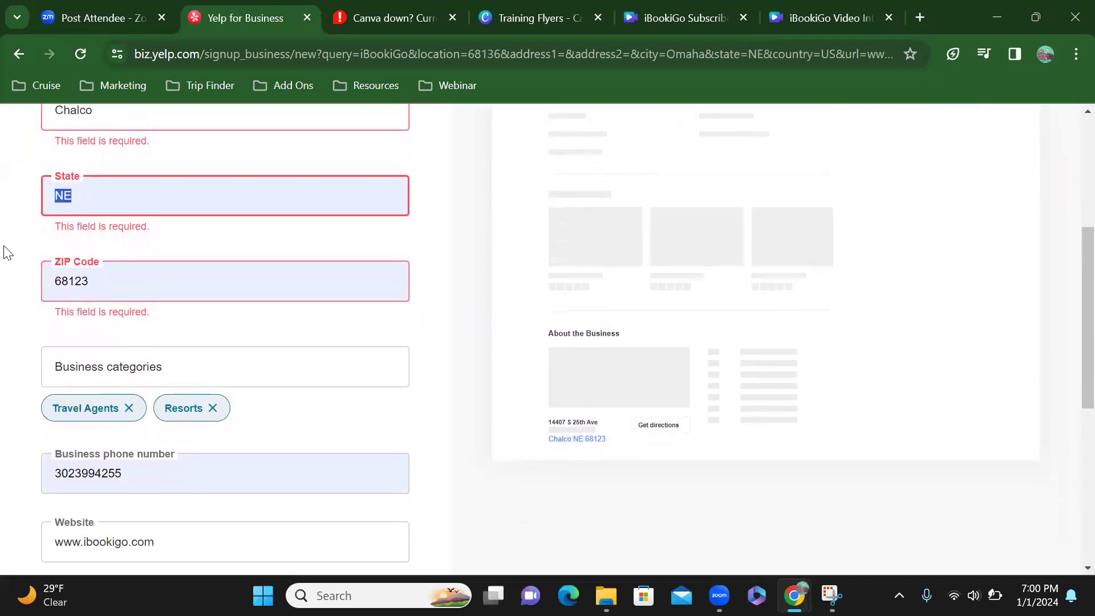
{"action": "left_click_drag", "start_coordinate": [104, 282], "coordinate": [36, 273]}
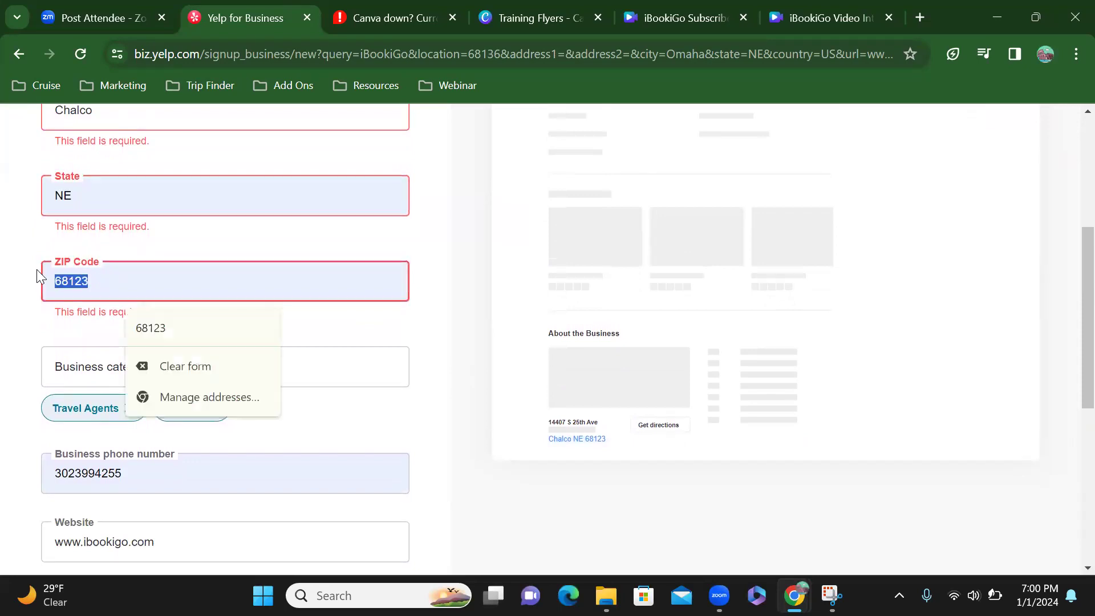
{"action": "type", "text": "6813"}
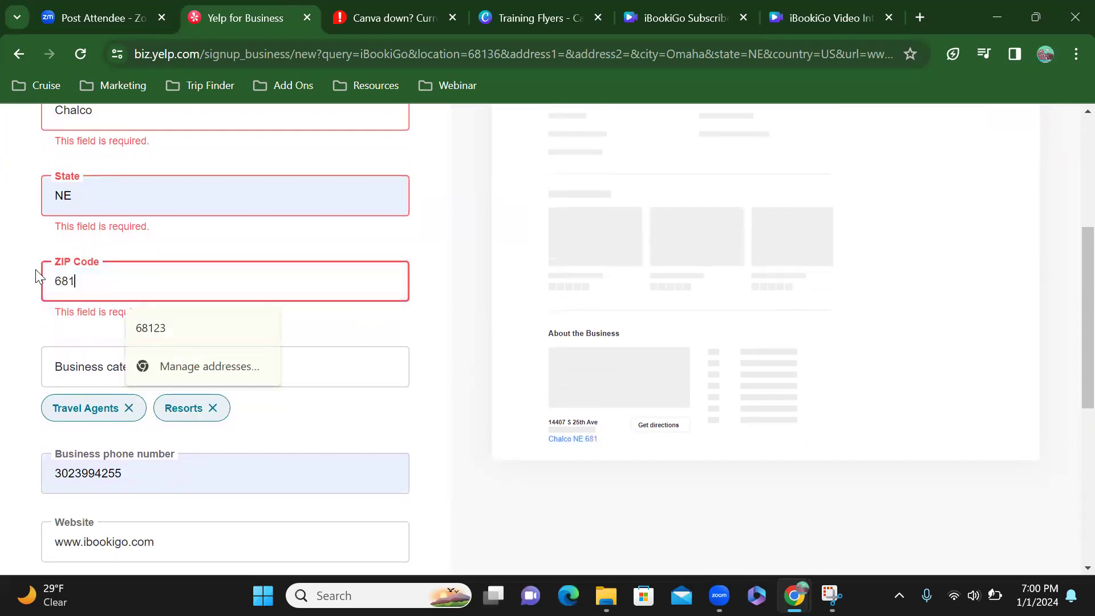
{"action": "key", "text": "Tab"}
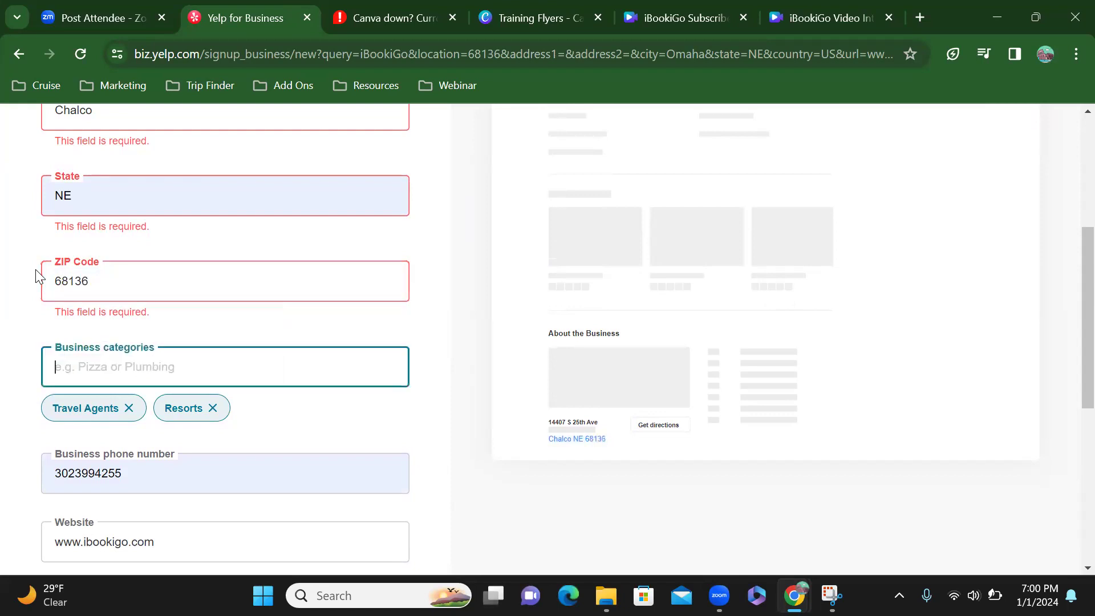
{"action": "left_click", "coordinate": [105, 189]}
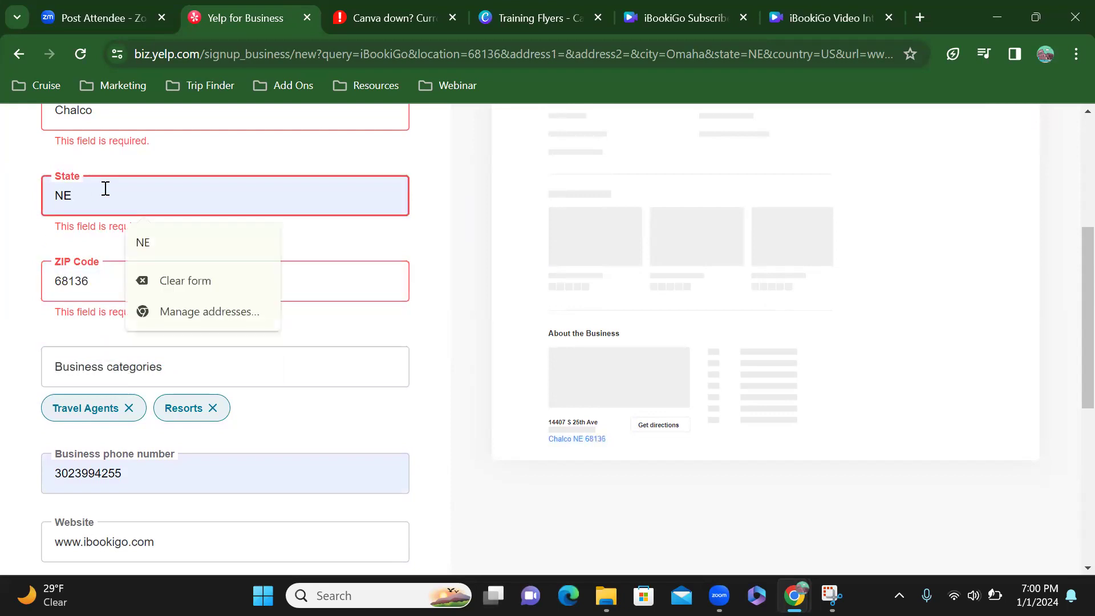
{"action": "key", "text": "BackSpace"}
{"action": "type", "text": "E"}
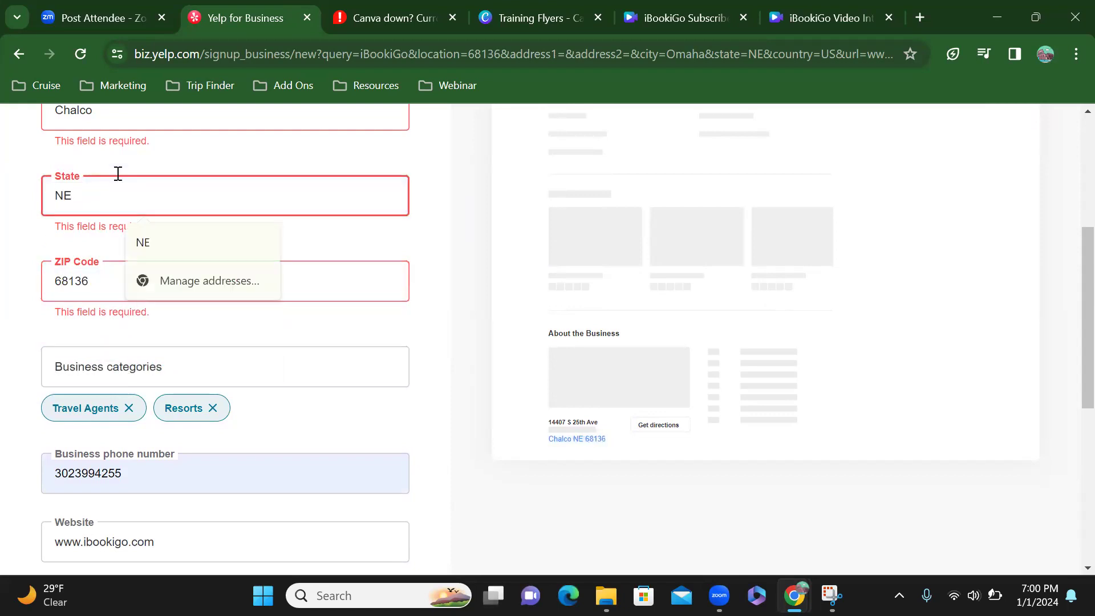
{"action": "left_click", "coordinate": [122, 122]}
{"action": "key", "text": "BackSpace"}
{"action": "key", "text": "BackSpace"}
{"action": "key", "text": "BackSpace"}
{"action": "key", "text": "BackSpace"}
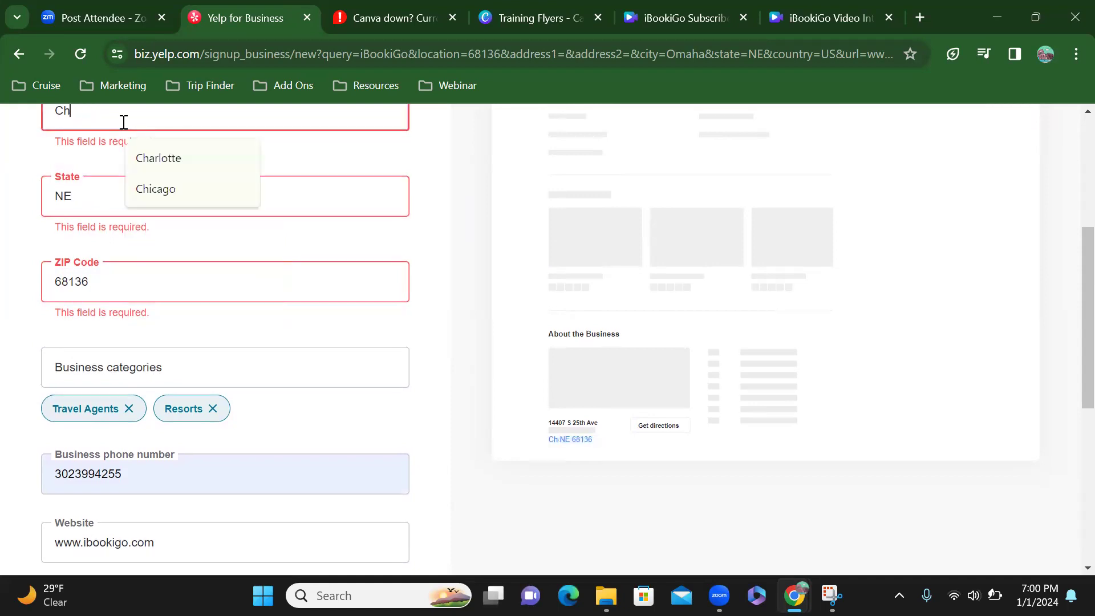
{"action": "key", "text": "BackSpace"}
{"action": "key", "text": "BackSpace"}
{"action": "type", "text": "Ch"}
{"action": "key", "text": "BackSpace"}
{"action": "key", "text": "BackSpace"}
{"action": "type", "text": "Omaha"}
{"action": "key", "text": "Tab"}
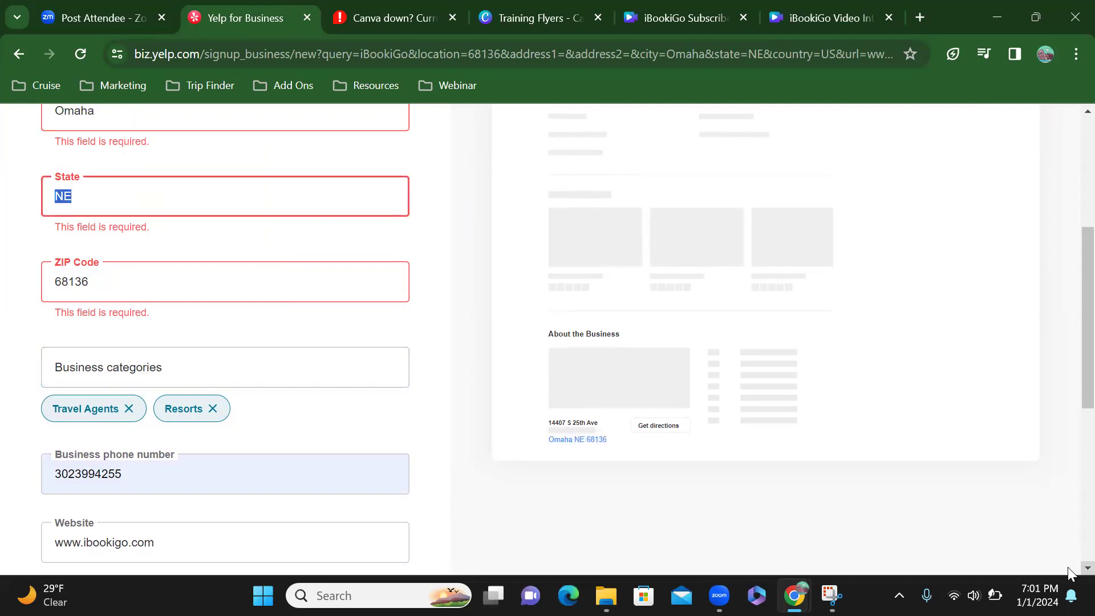
Dismiss the street-address suggestion and submit the business details
{"action": "scroll", "coordinate": [1069, 567], "scroll_direction": "down", "scroll_amount": 4}
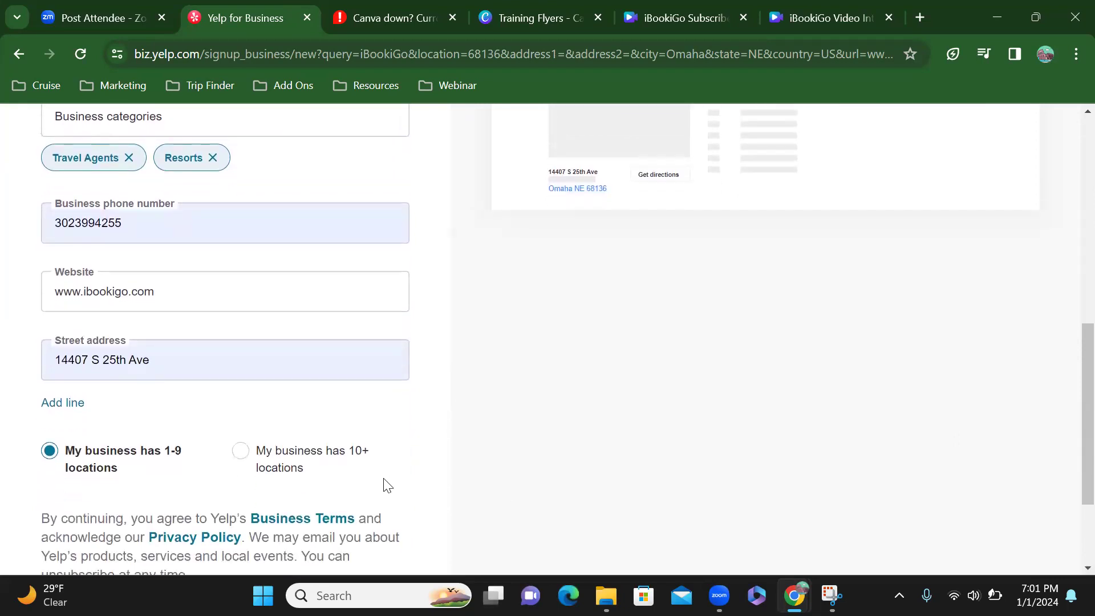
{"action": "left_click", "coordinate": [164, 359]}
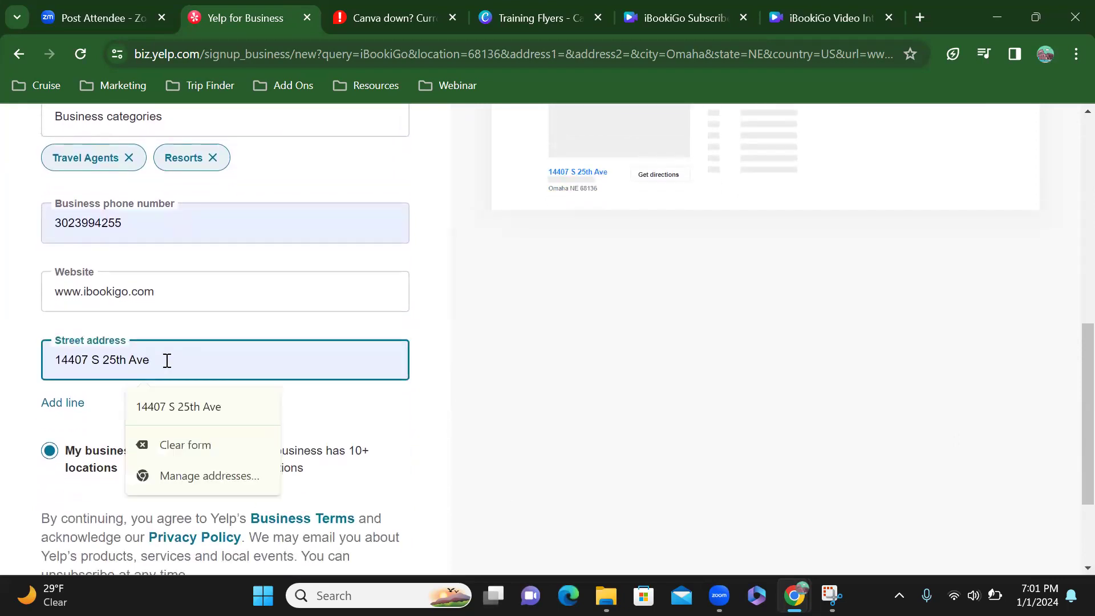
{"action": "key", "text": "Escape"}
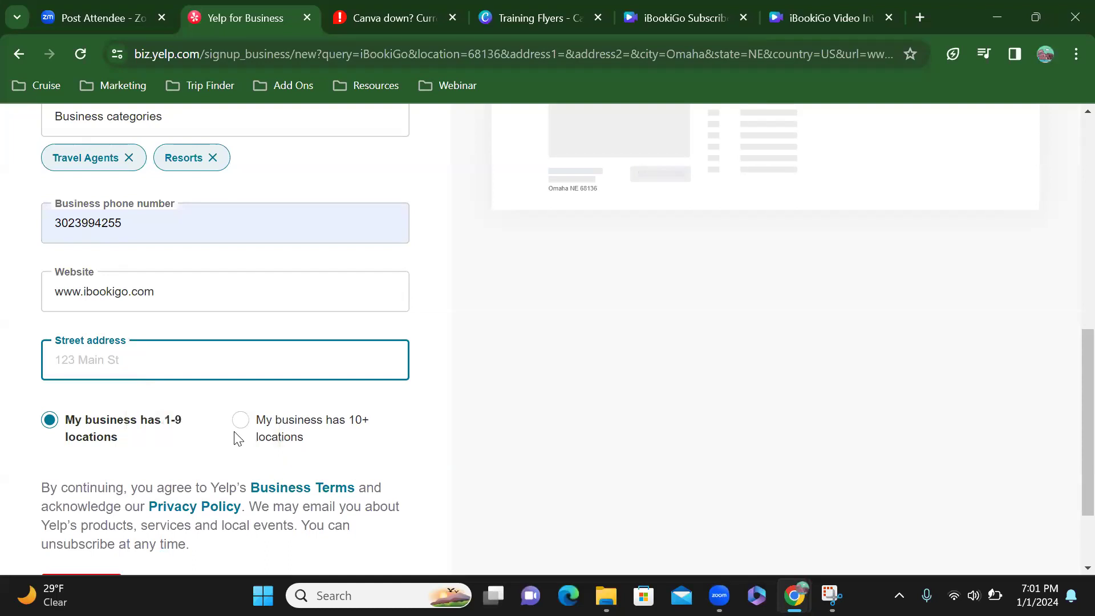
{"action": "left_click", "coordinate": [247, 457]}
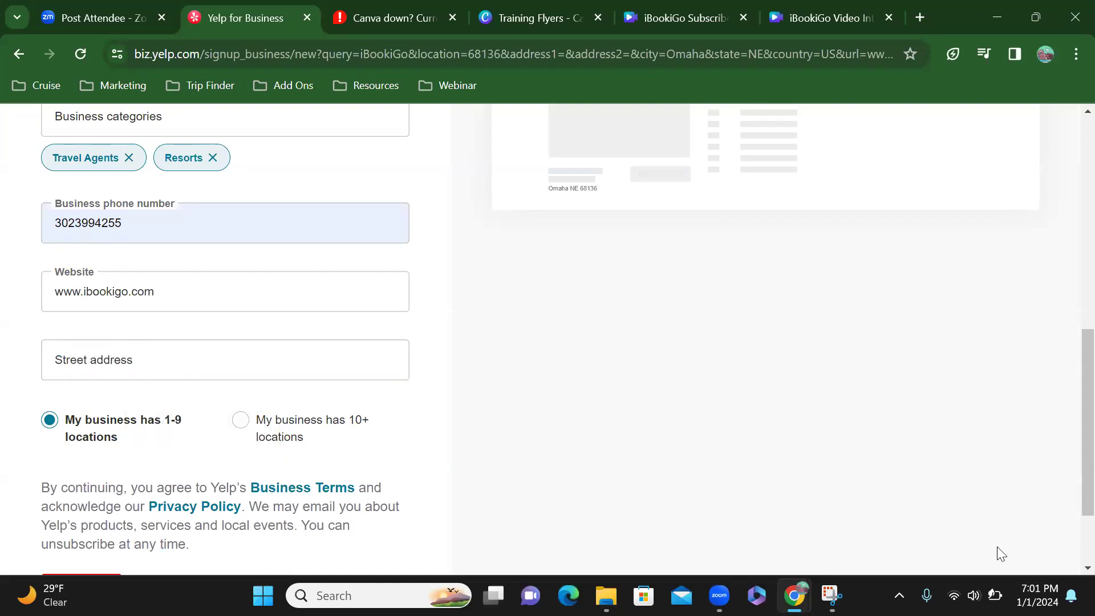
{"action": "scroll", "coordinate": [1061, 562], "scroll_direction": "down", "scroll_amount": 2}
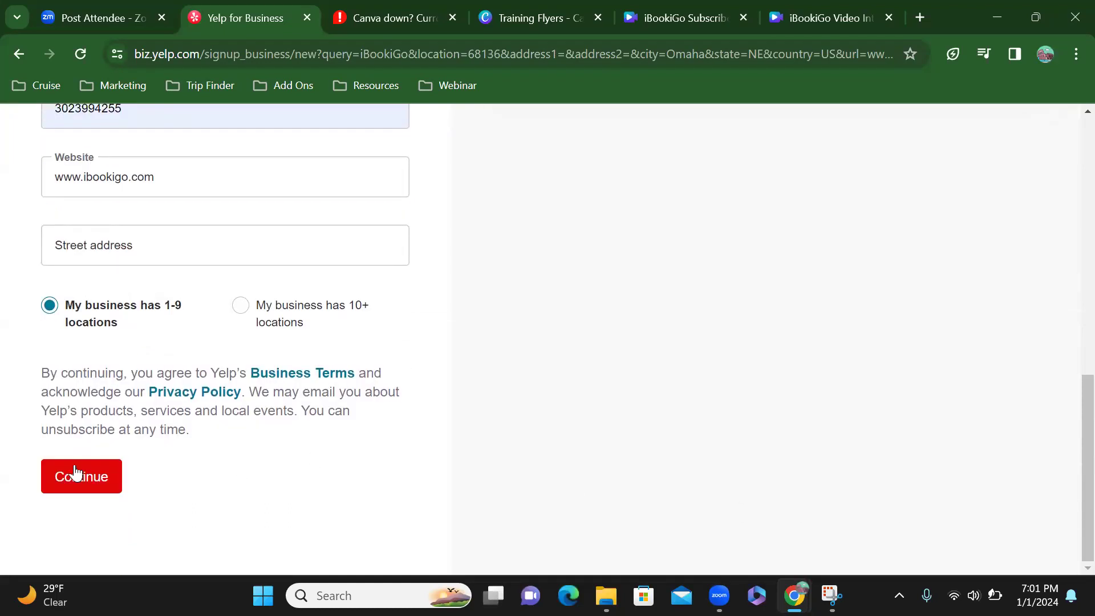
{"action": "left_click", "coordinate": [71, 469]}
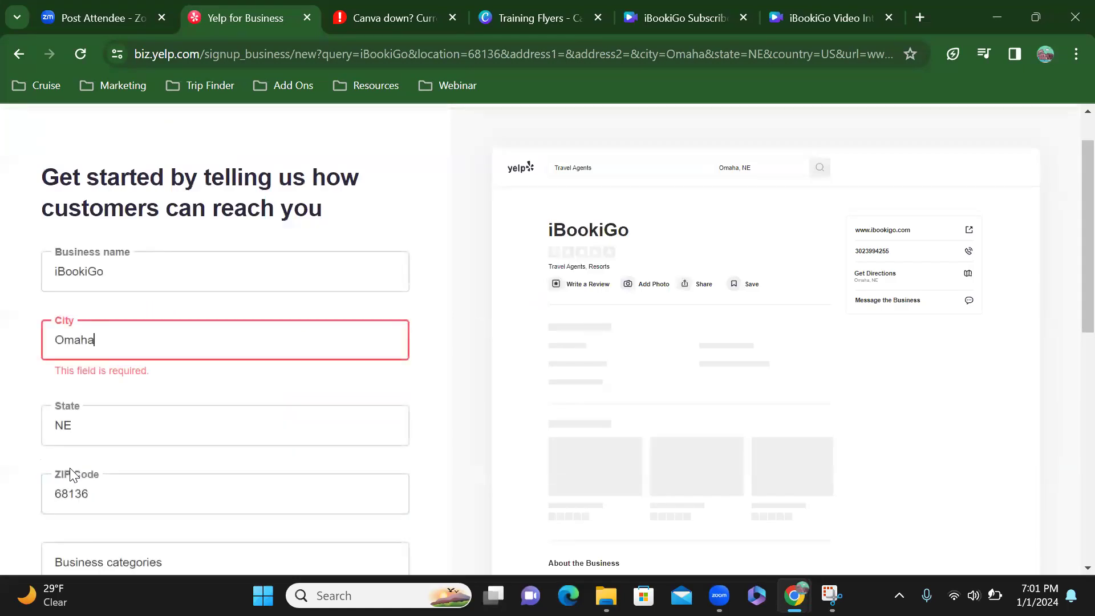
Replace the city Omaha with Chalco and resubmit the details form
{"action": "key", "text": "BackSpace"}
{"action": "key", "text": "BackSpace"}
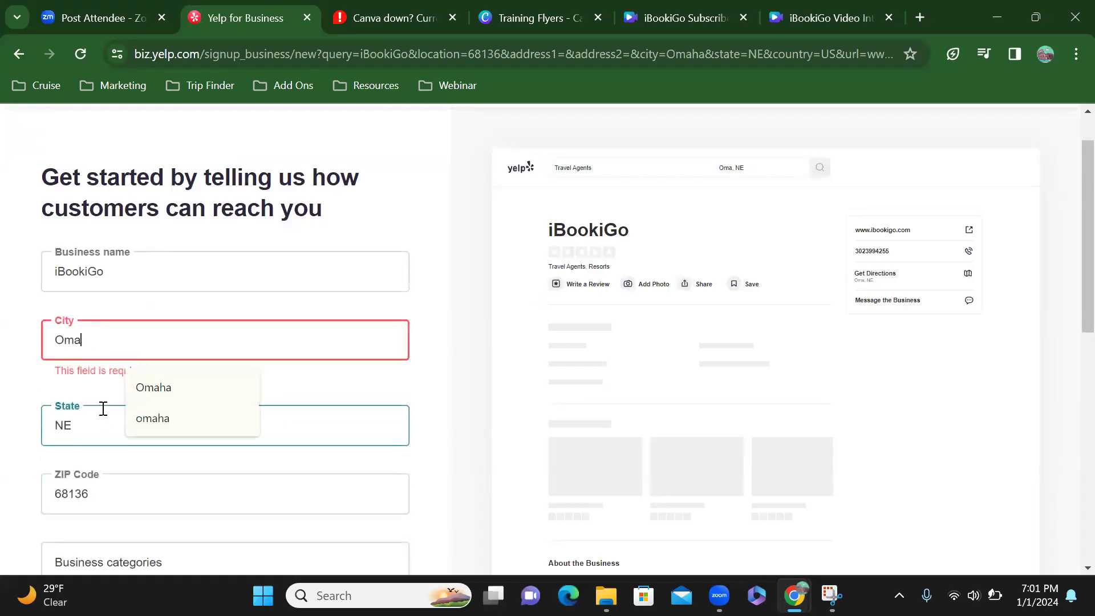
{"action": "key", "text": "BackSpace"}
{"action": "key", "text": "BackSpace"}
{"action": "key", "text": "BackSpace"}
{"action": "type", "text": "Chal"}
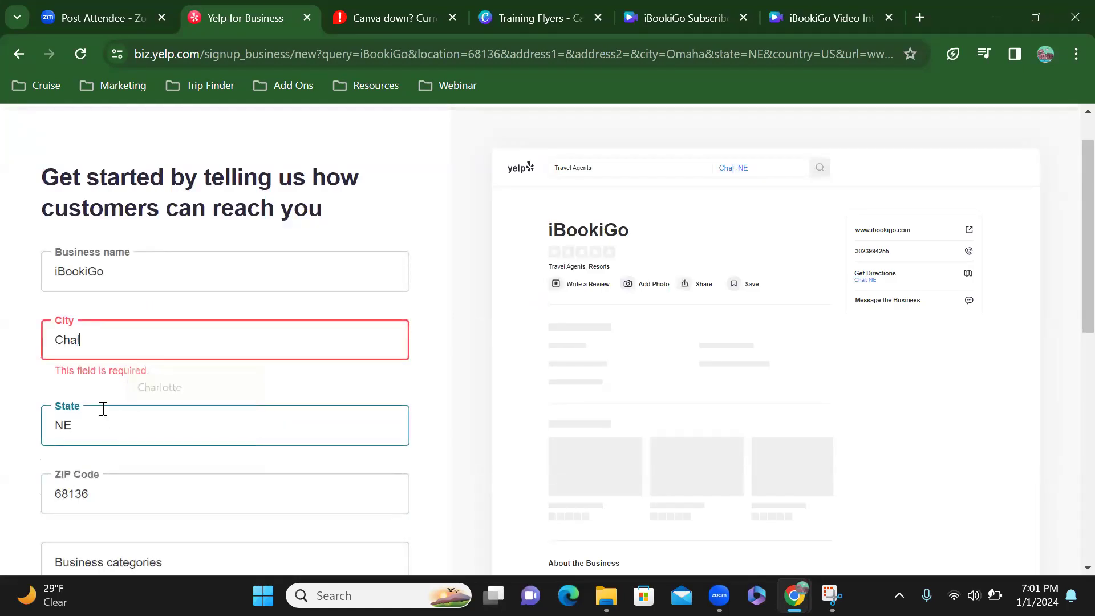
{"action": "type", "text": "co"}
{"action": "key", "text": "Tab"}
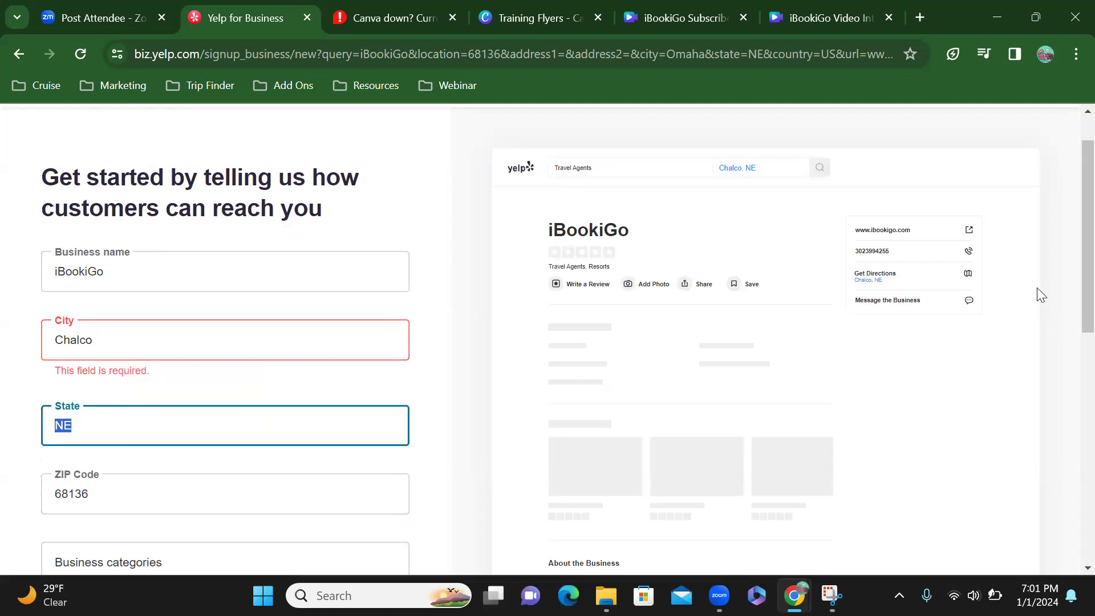
{"action": "scroll", "coordinate": [1067, 369], "scroll_direction": "down", "scroll_amount": 8}
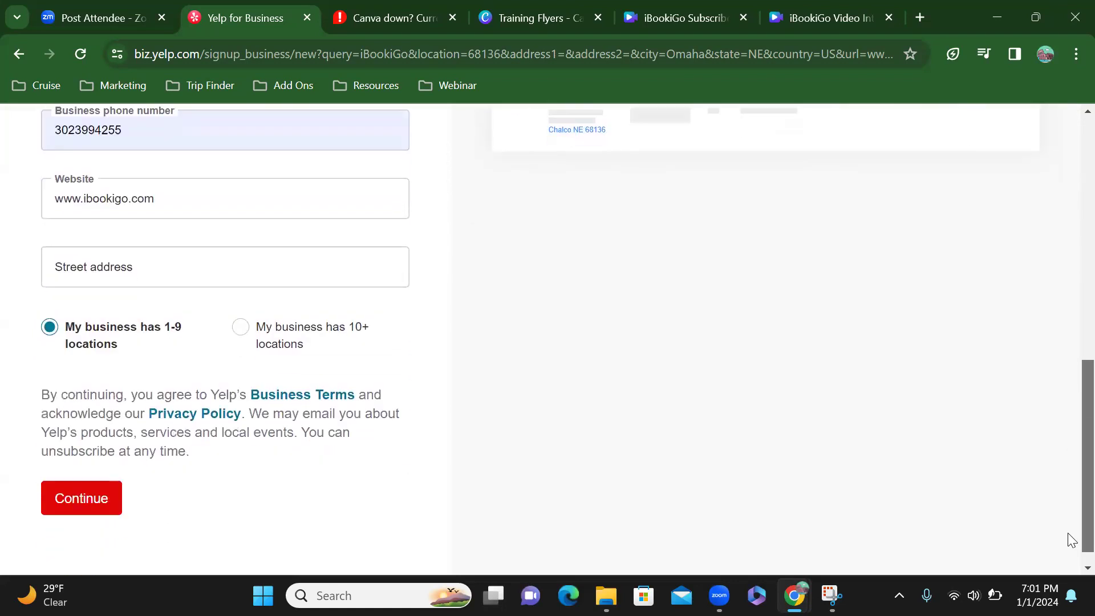
{"action": "left_click", "coordinate": [80, 492]}
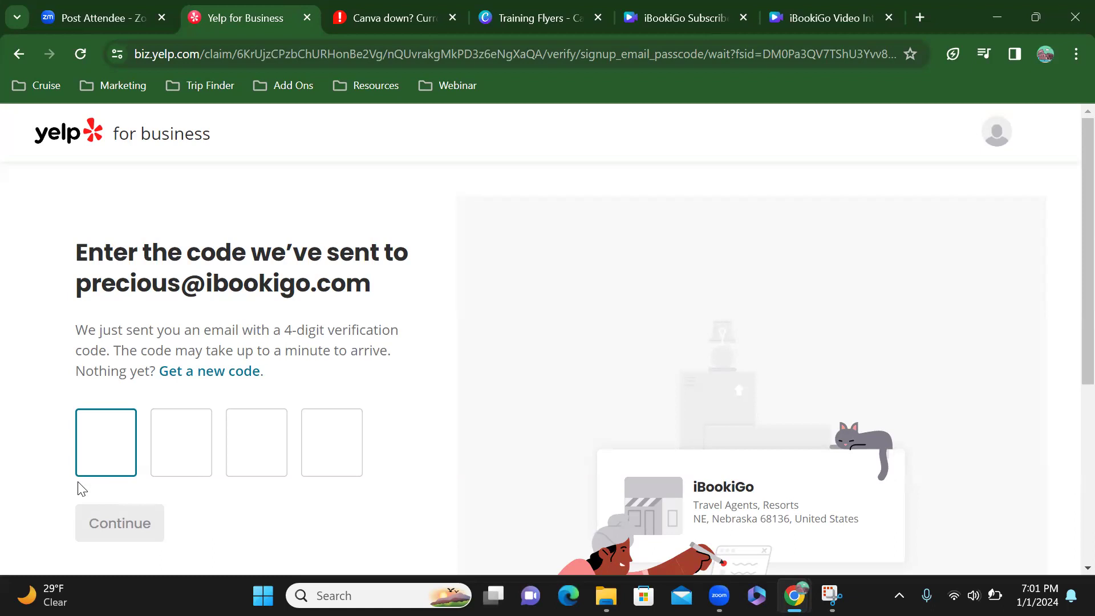
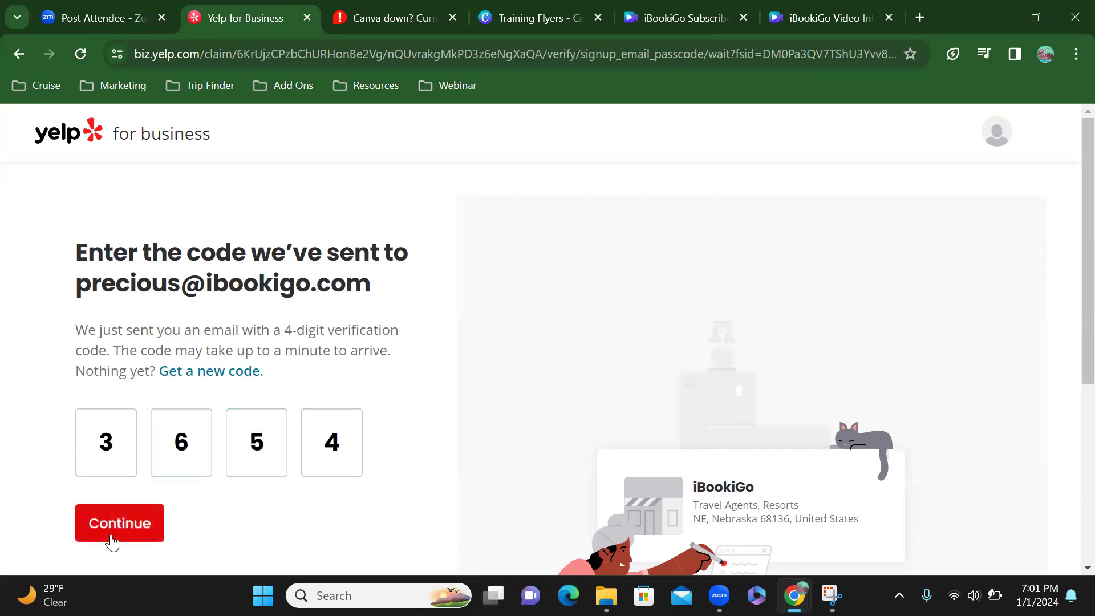
Type the 4-digit code from the verification email into the code boxes and continue
{"action": "left_click", "coordinate": [112, 529]}
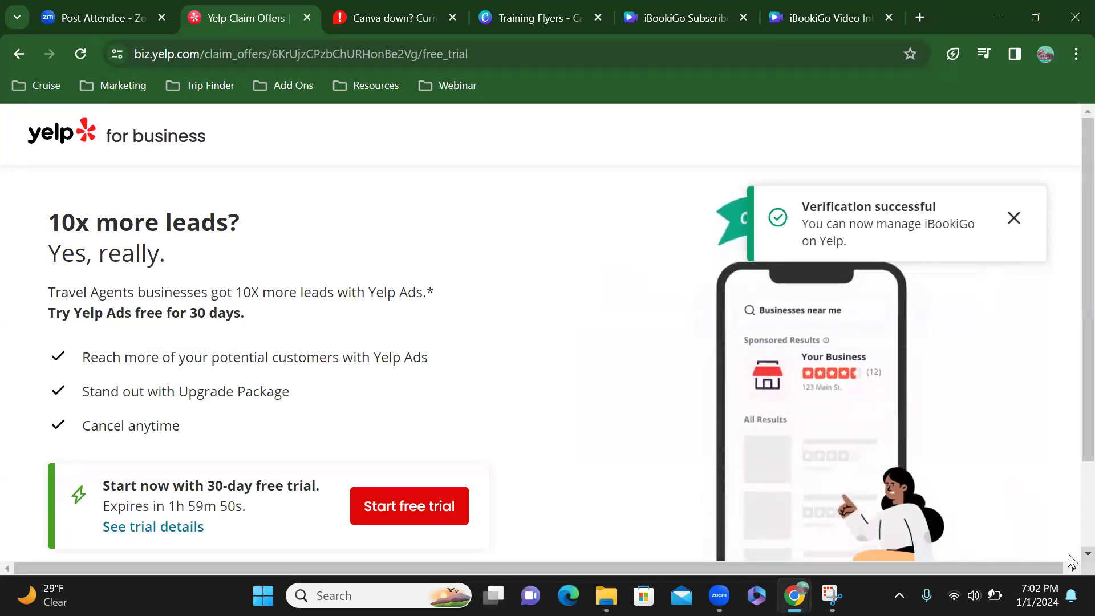
Scroll down the Claim Offers page and decline the 30-day Yelp Ads trial
{"action": "scroll", "coordinate": [1070, 561], "scroll_direction": "down", "scroll_amount": 2}
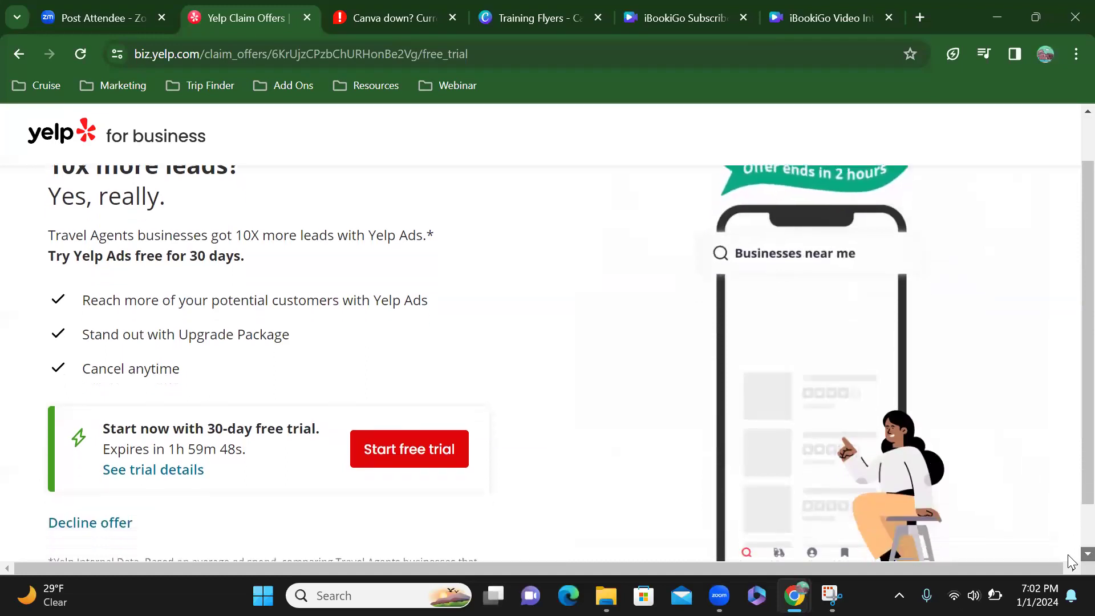
{"action": "scroll", "coordinate": [671, 508], "scroll_direction": "down", "scroll_amount": 1}
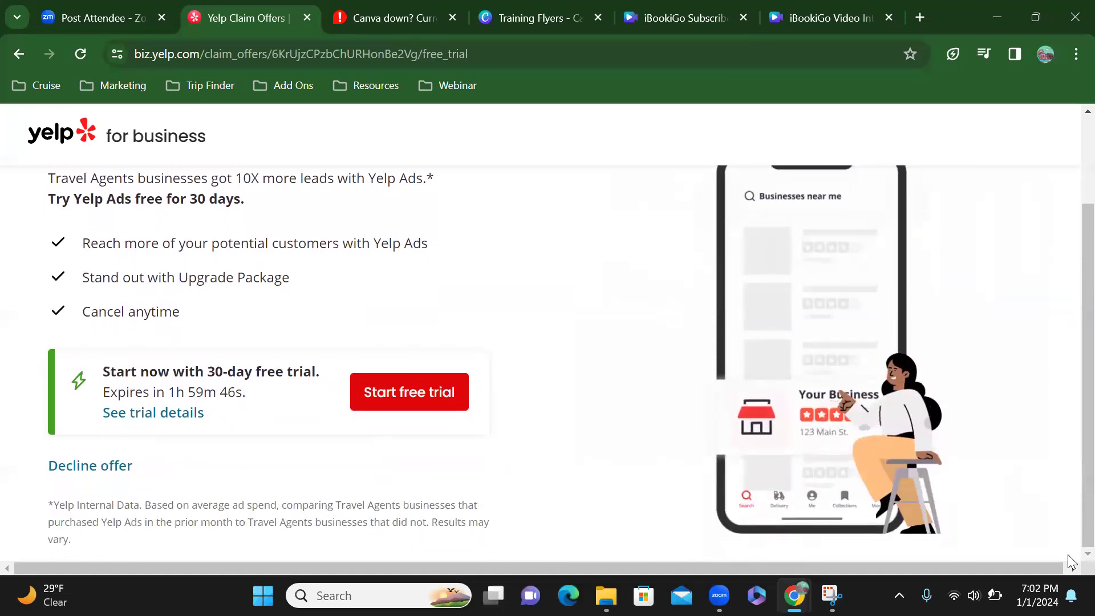
{"action": "left_click", "coordinate": [93, 465]}
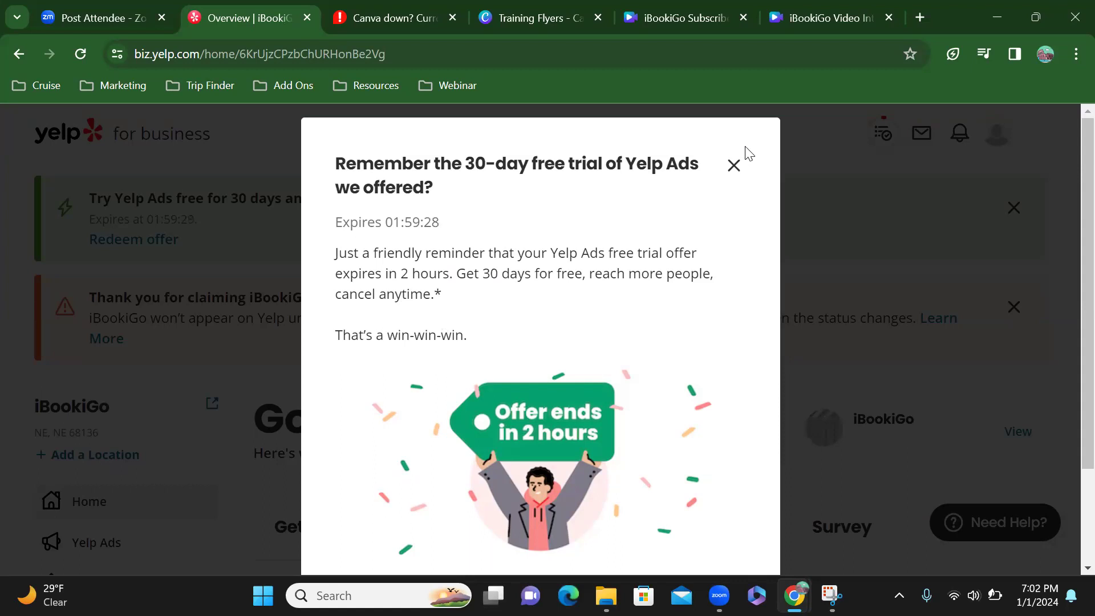
Close the Yelp Ads free-trial reminder modal covering the iBookiGo dashboard
{"action": "left_click", "coordinate": [734, 165]}
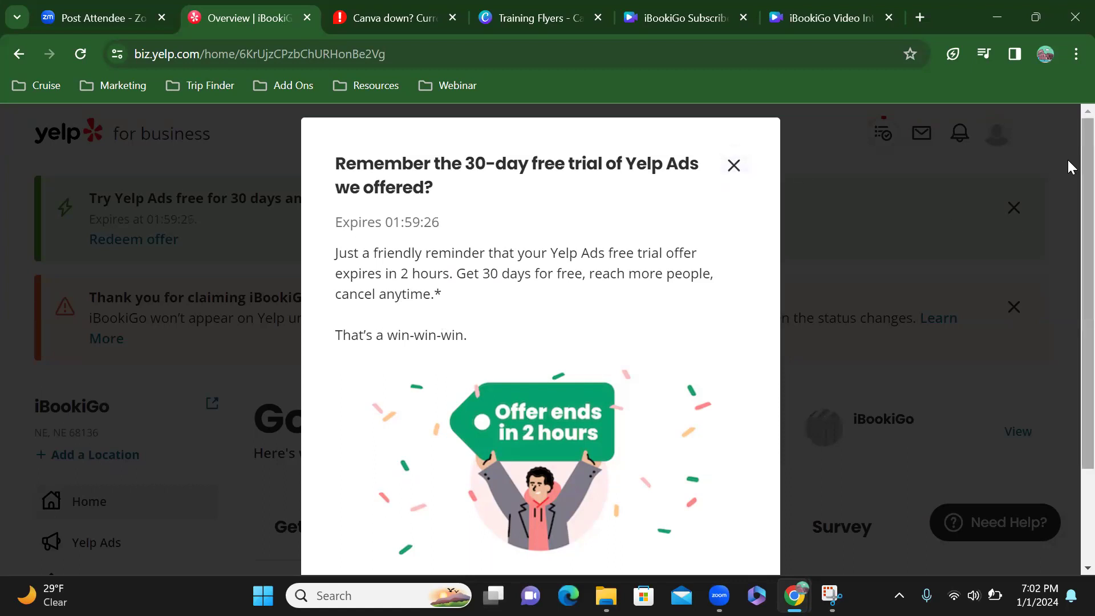
{"action": "scroll", "coordinate": [1067, 253], "scroll_direction": "down", "scroll_amount": 2}
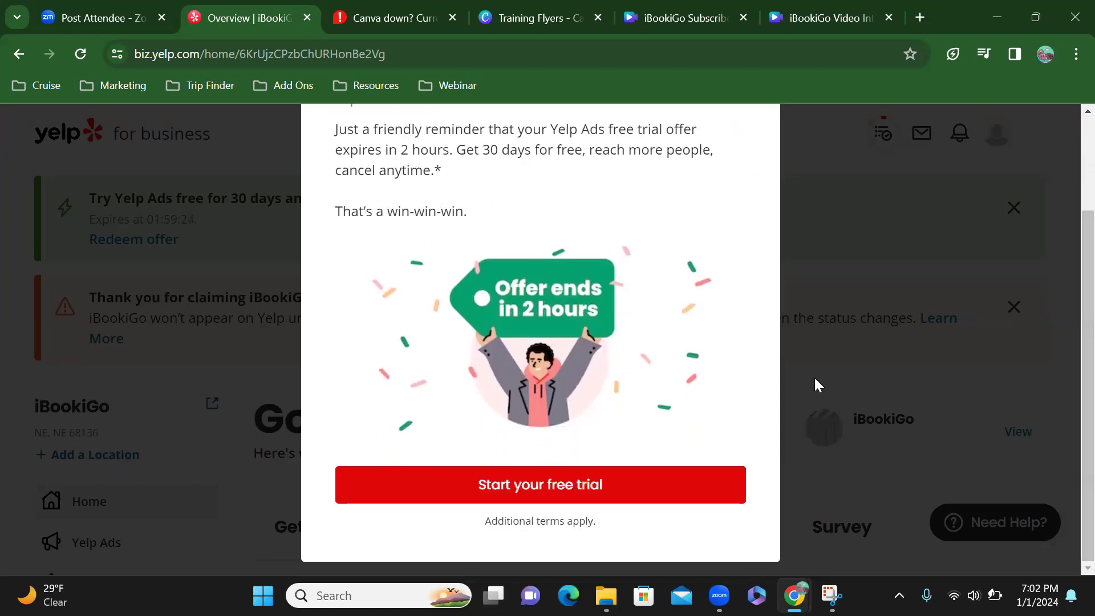
{"action": "scroll", "coordinate": [1068, 401], "scroll_direction": "up", "scroll_amount": 2}
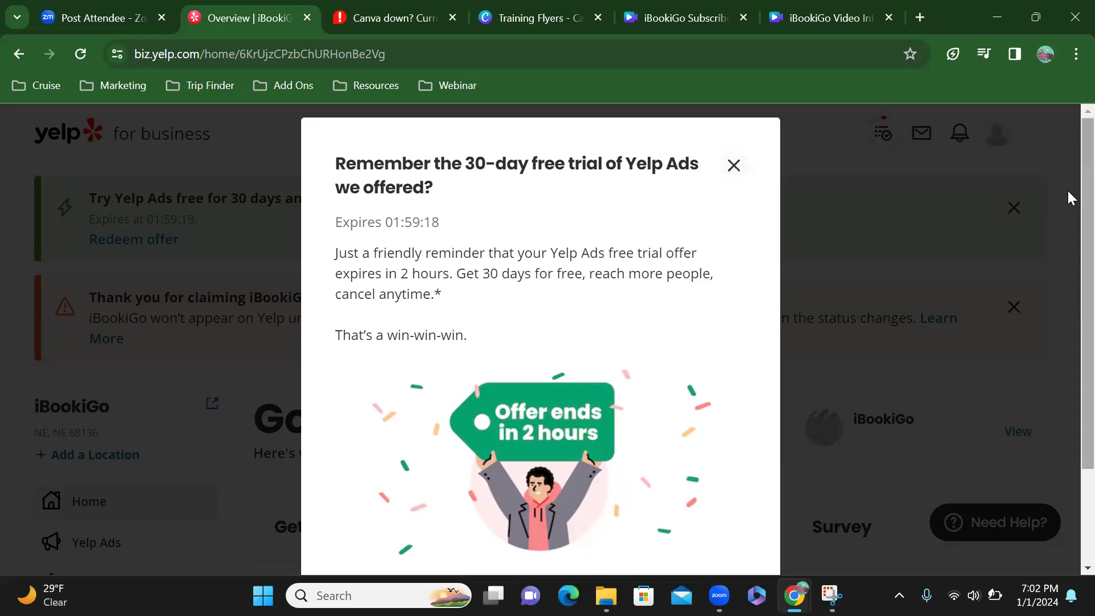
{"action": "scroll", "coordinate": [1067, 375], "scroll_direction": "down", "scroll_amount": 2}
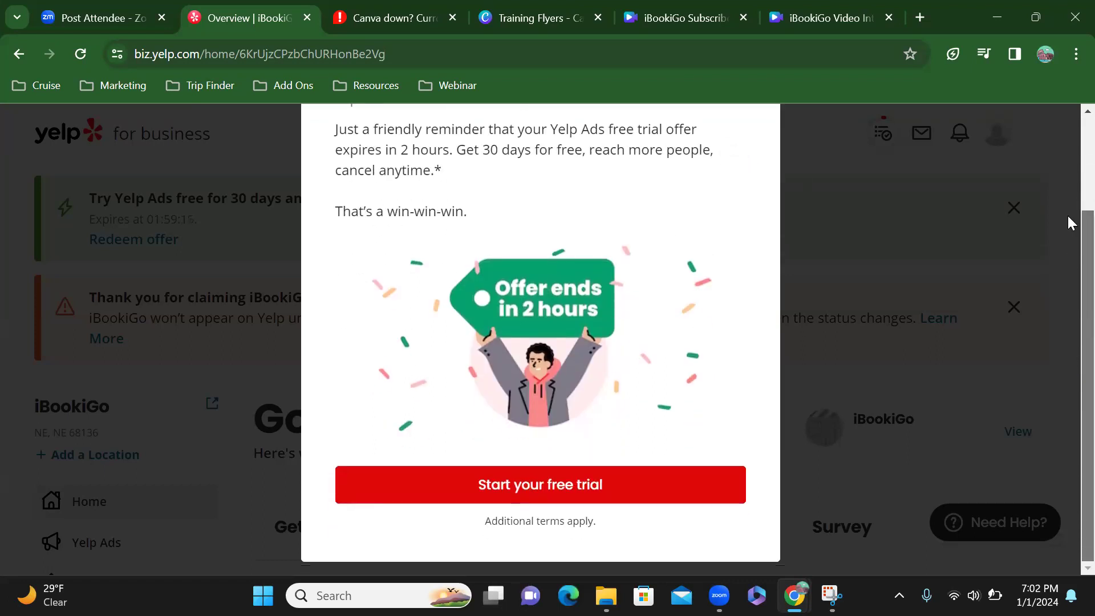
{"action": "scroll", "coordinate": [1067, 220], "scroll_direction": "up", "scroll_amount": 2}
{"action": "left_click", "coordinate": [734, 166]}
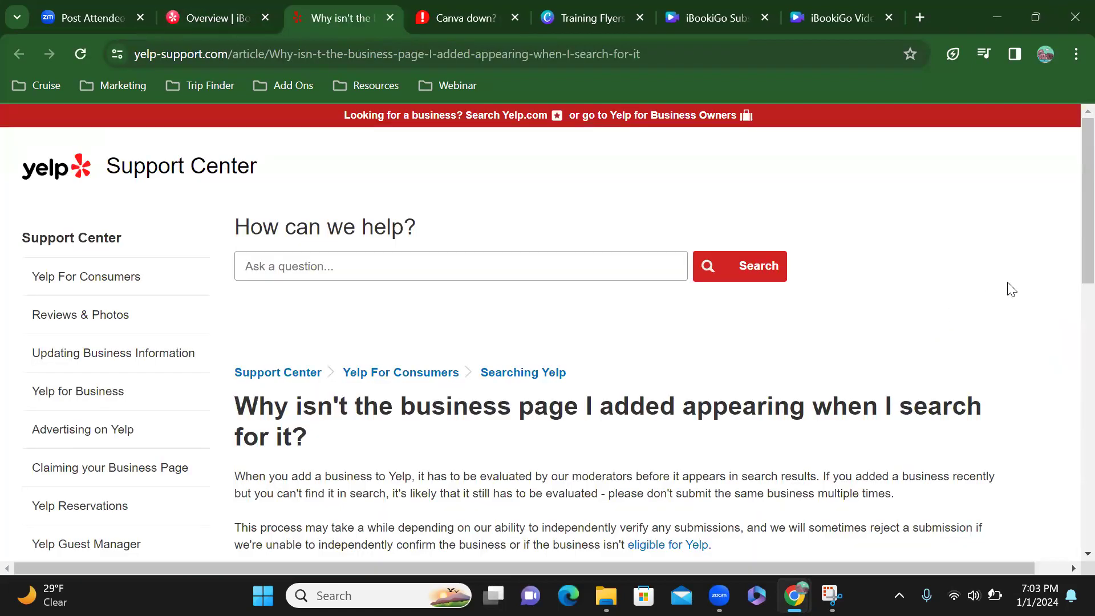
Read the 'Why isn't the business page I added appearing' article, then follow its 'eligible for Yelp' link
{"action": "scroll", "coordinate": [1070, 224], "scroll_direction": "down", "scroll_amount": 3}
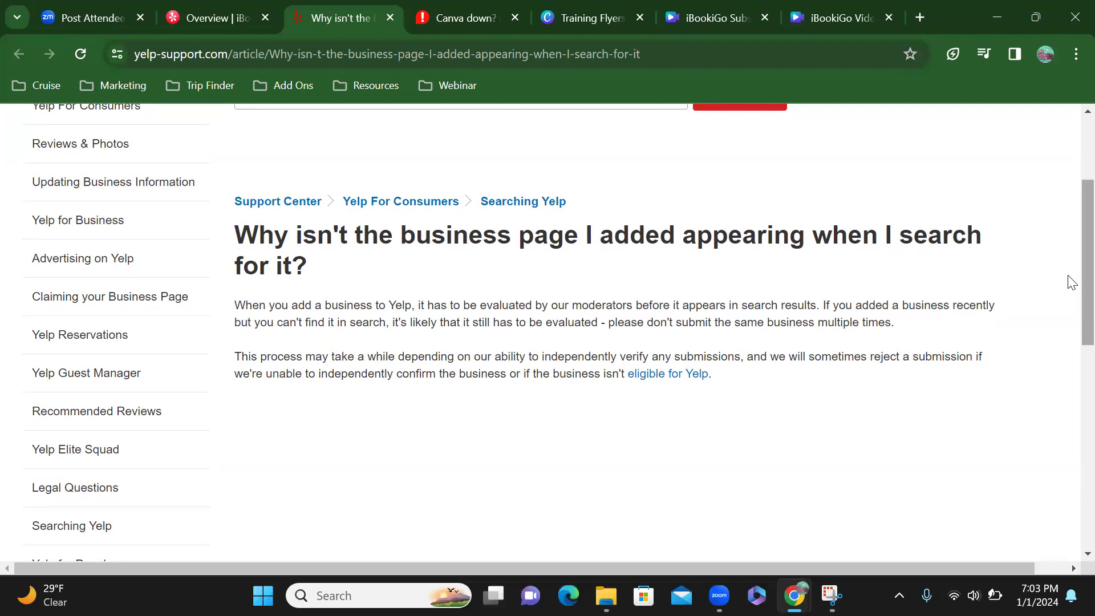
{"action": "scroll", "coordinate": [1071, 282], "scroll_direction": "down", "scroll_amount": 1}
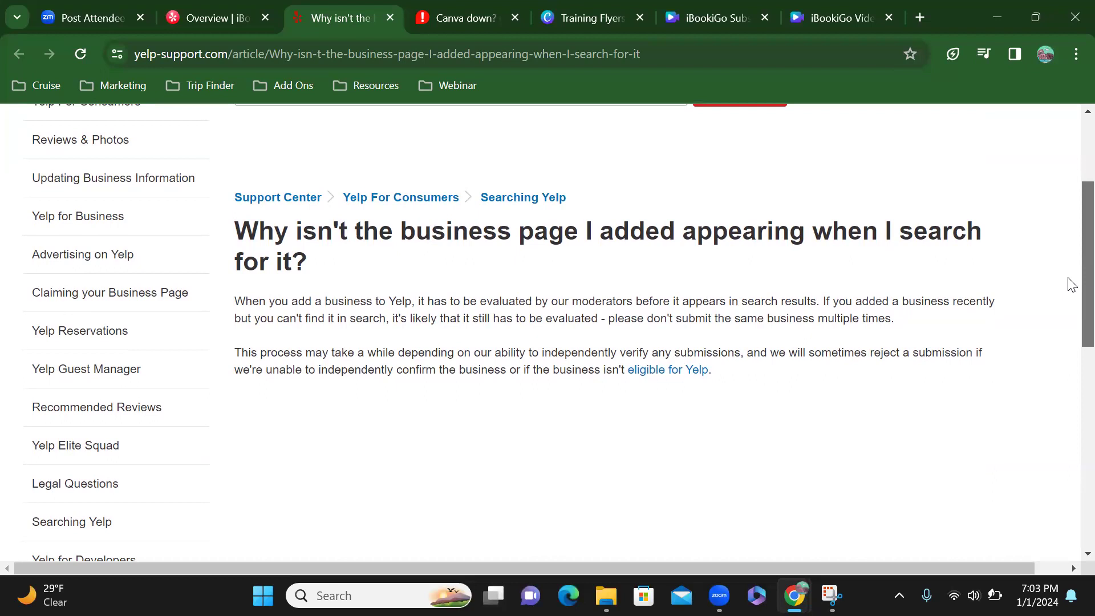
{"action": "scroll", "coordinate": [1070, 288], "scroll_direction": "down", "scroll_amount": 1}
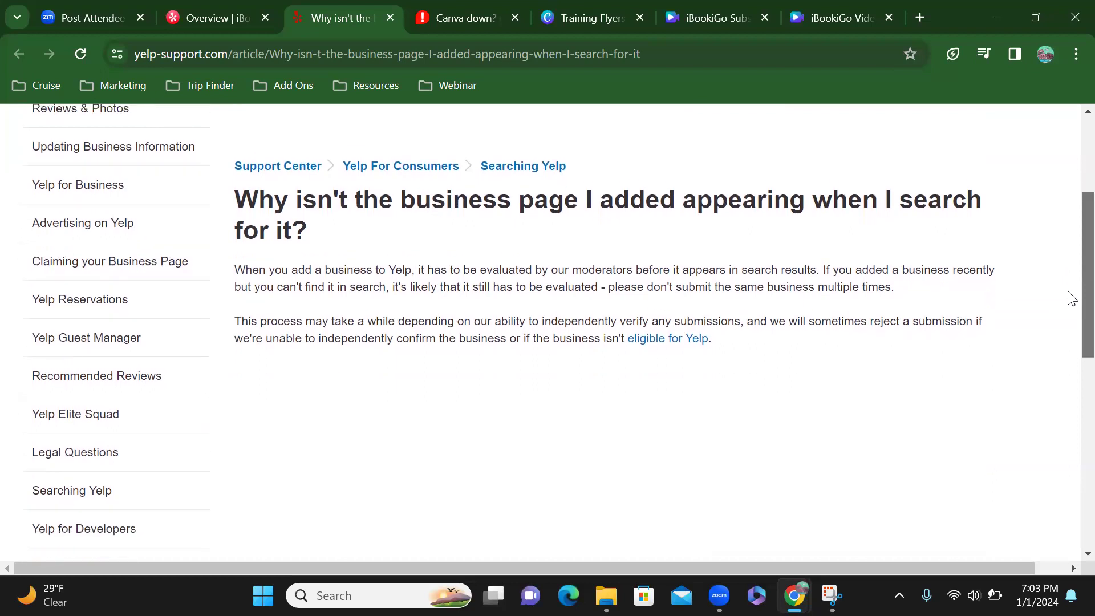
{"action": "scroll", "coordinate": [1071, 303], "scroll_direction": "down", "scroll_amount": 4}
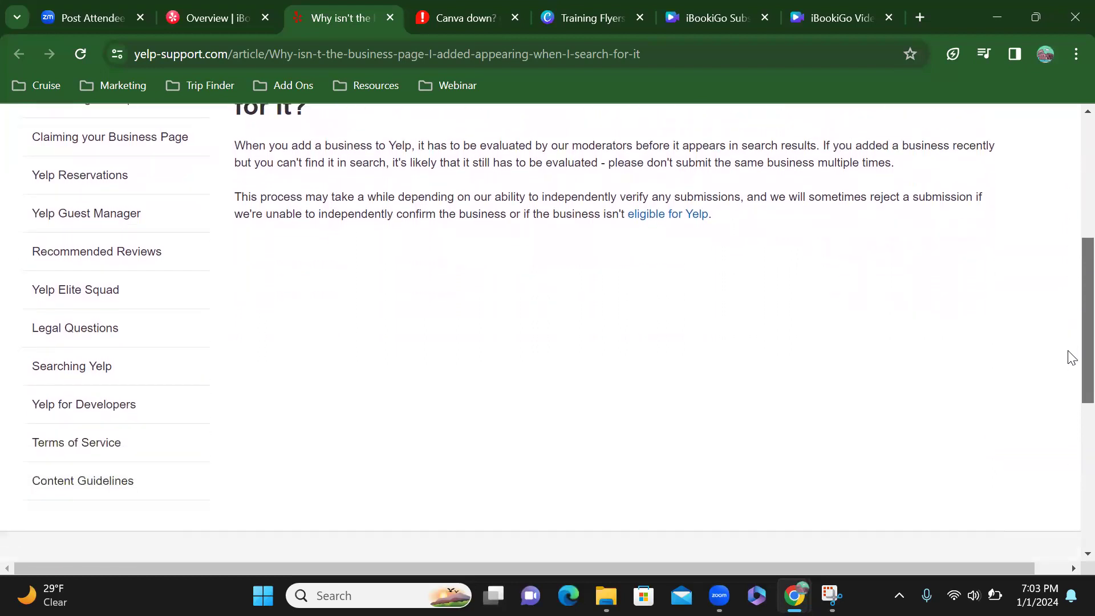
{"action": "scroll", "coordinate": [1068, 348], "scroll_direction": "up", "scroll_amount": 4}
{"action": "scroll", "coordinate": [1069, 273], "scroll_direction": "up", "scroll_amount": 1}
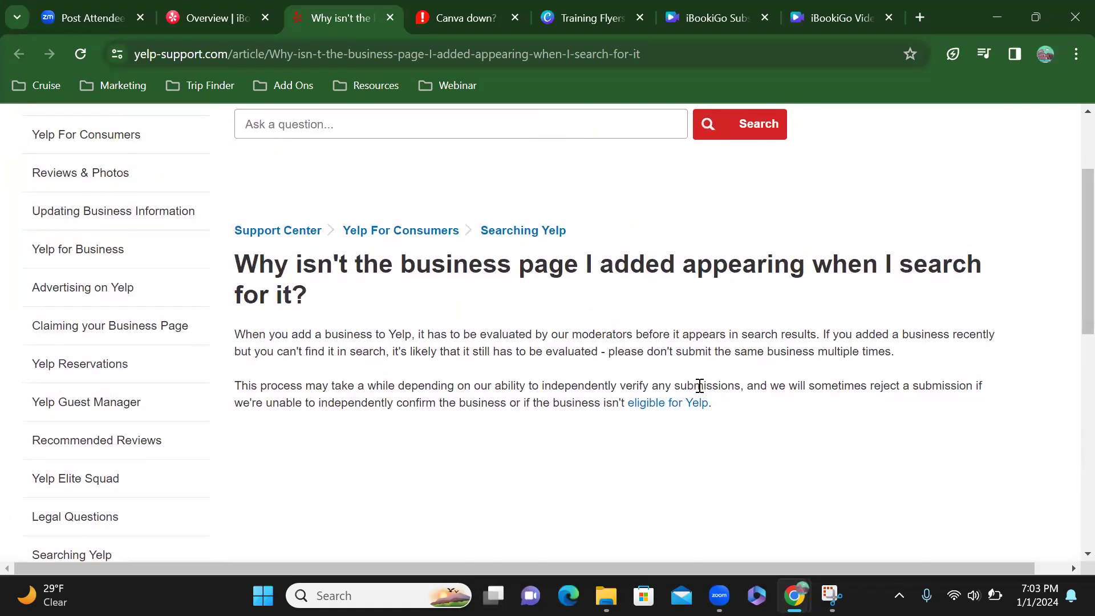
{"action": "left_click", "coordinate": [687, 407]}
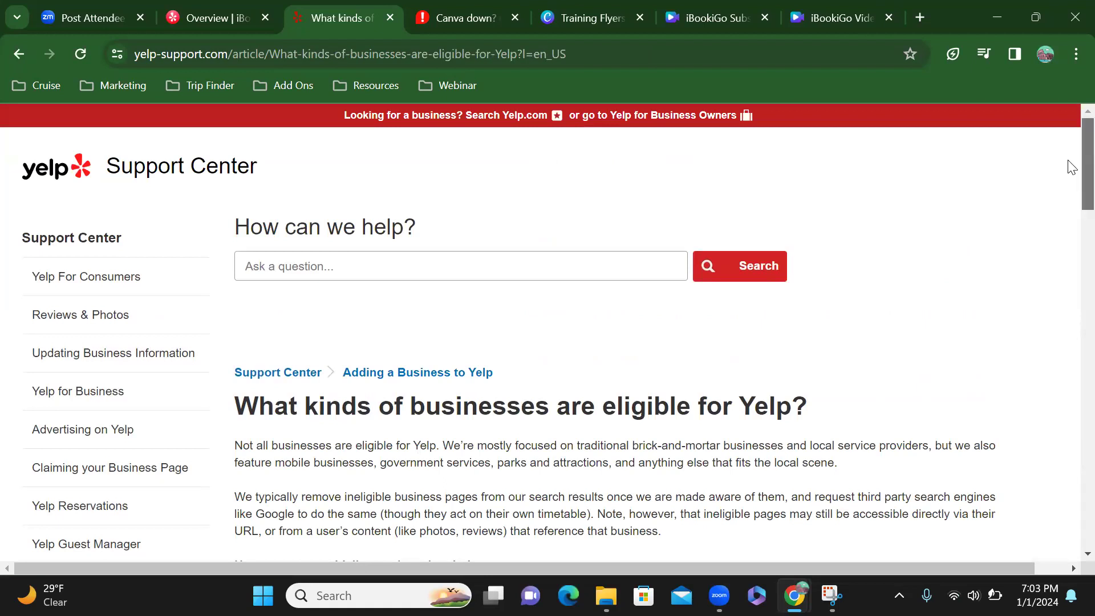
{"action": "left_click_drag", "start_coordinate": [1069, 168], "coordinate": [1069, 204]}
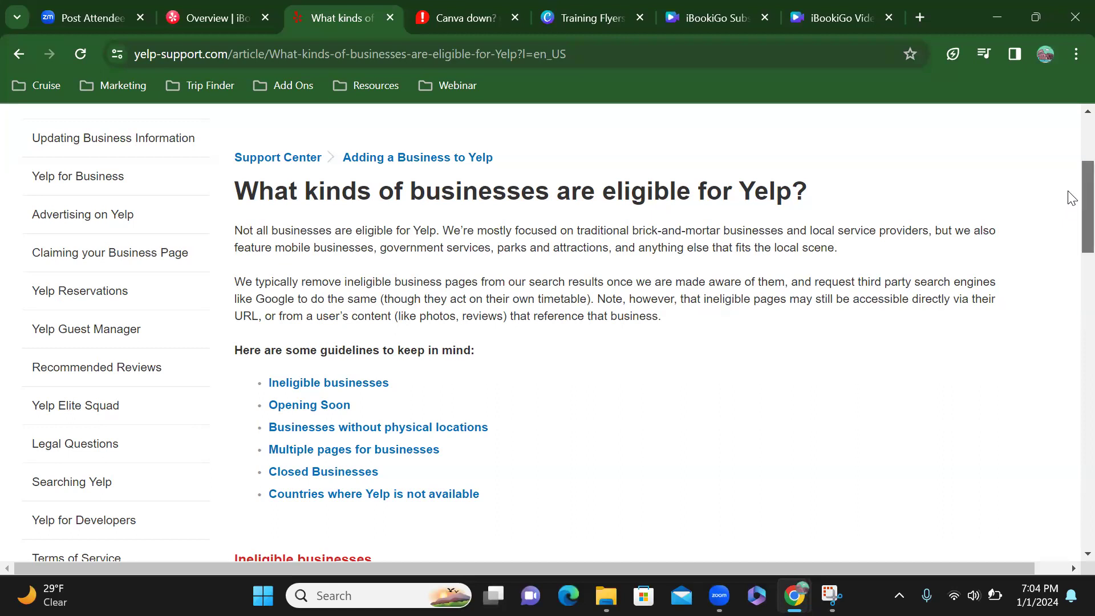
{"action": "scroll", "coordinate": [1071, 211], "scroll_direction": "down", "scroll_amount": 1}
{"action": "scroll", "coordinate": [1070, 211], "scroll_direction": "down", "scroll_amount": 5}
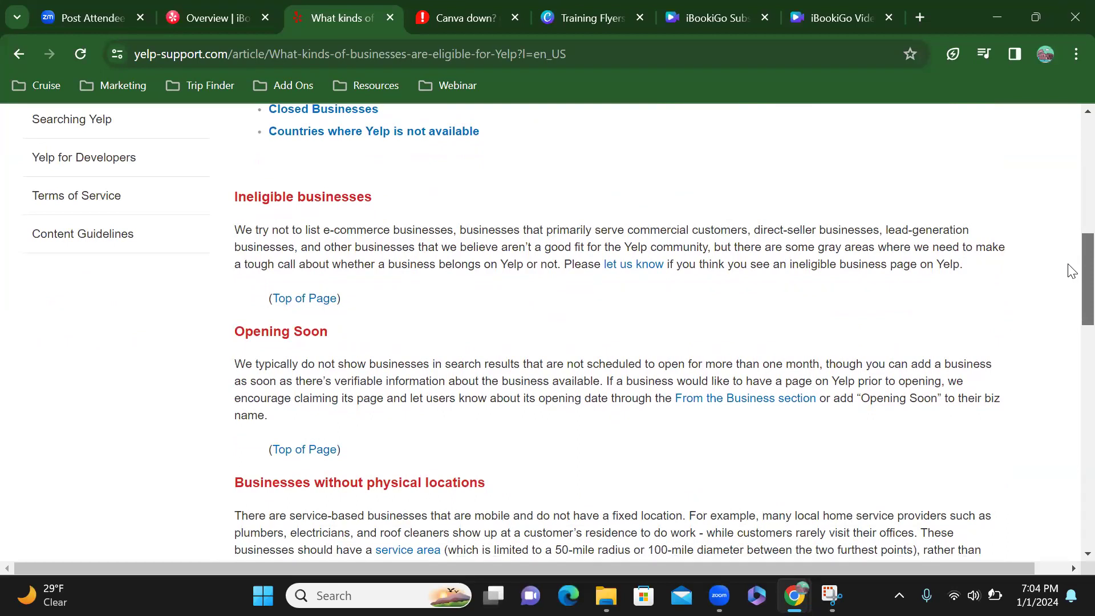
{"action": "scroll", "coordinate": [1068, 232], "scroll_direction": "up", "scroll_amount": 10}
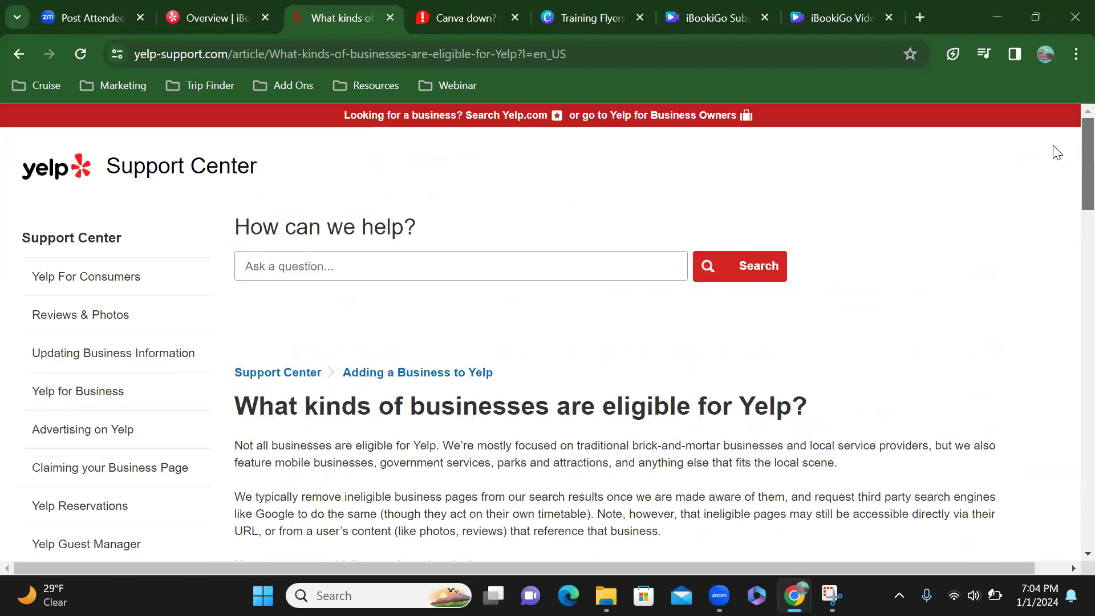